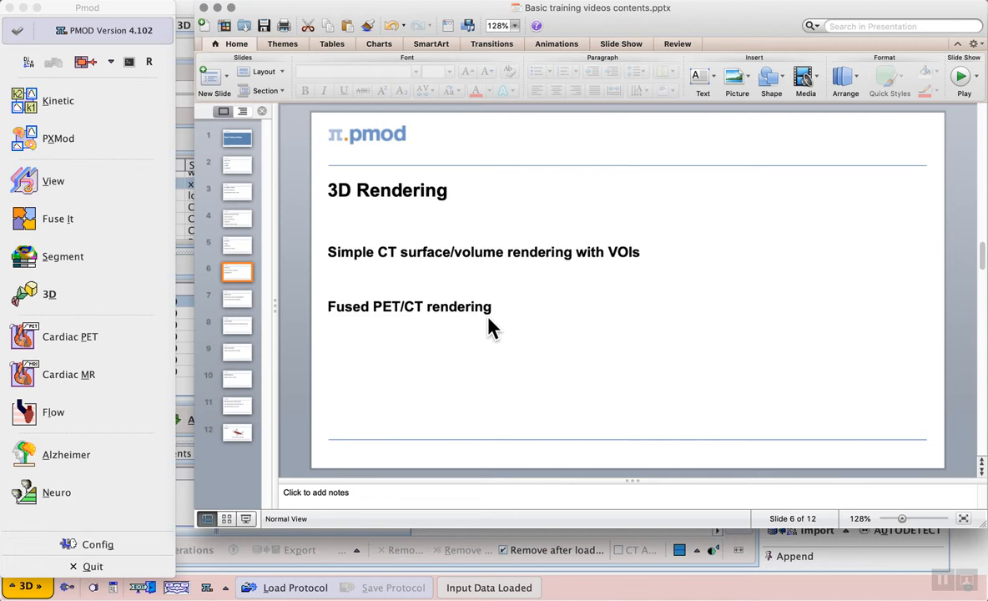
Open the 3D module and load mouse_6's CT WB [CROP] [MASKED] and PET WB [CROP] [MASKED] [RESLICED] series.
click(143, 299)
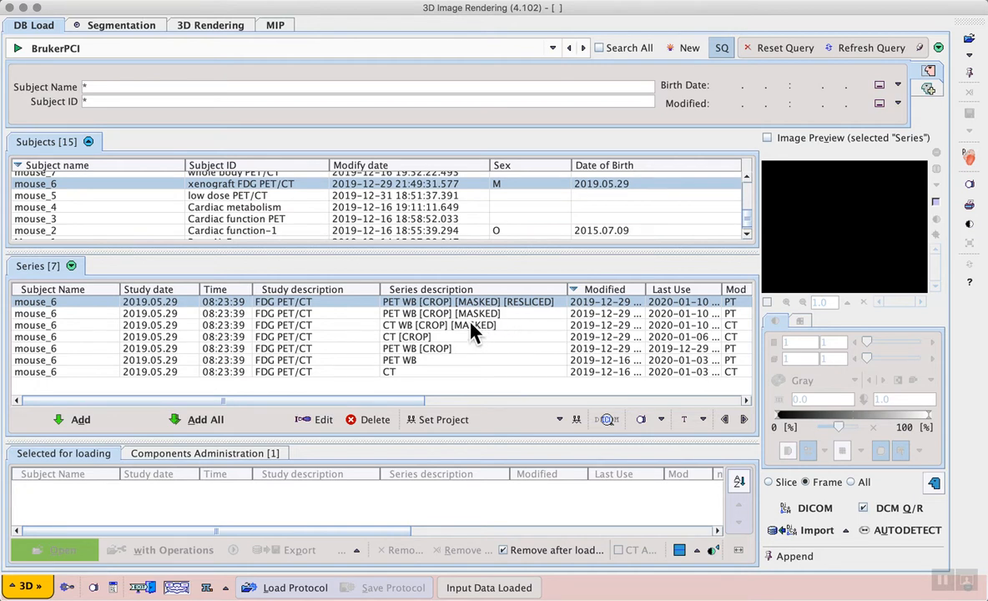
click(429, 328)
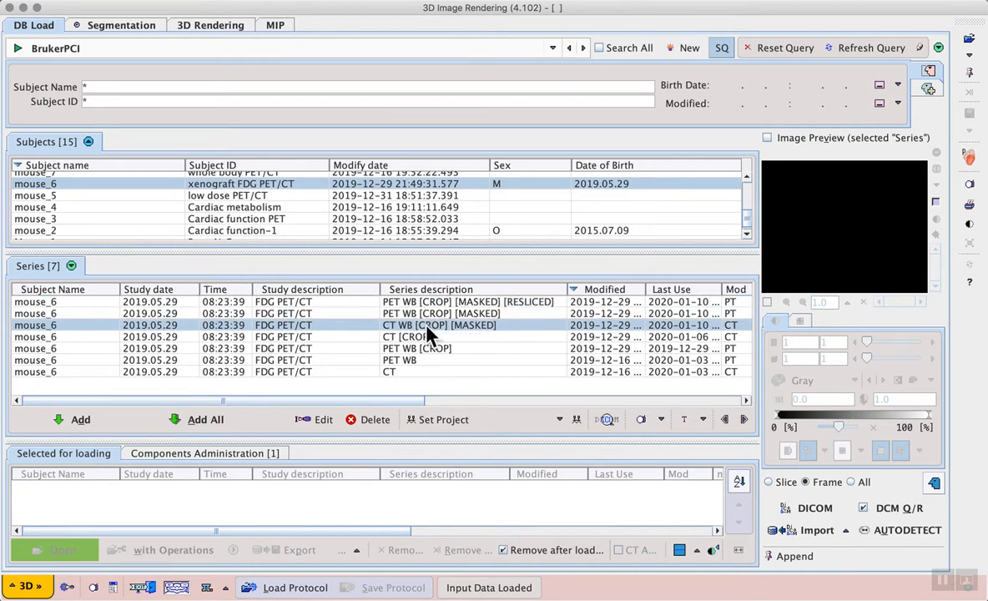
double_click(507, 325)
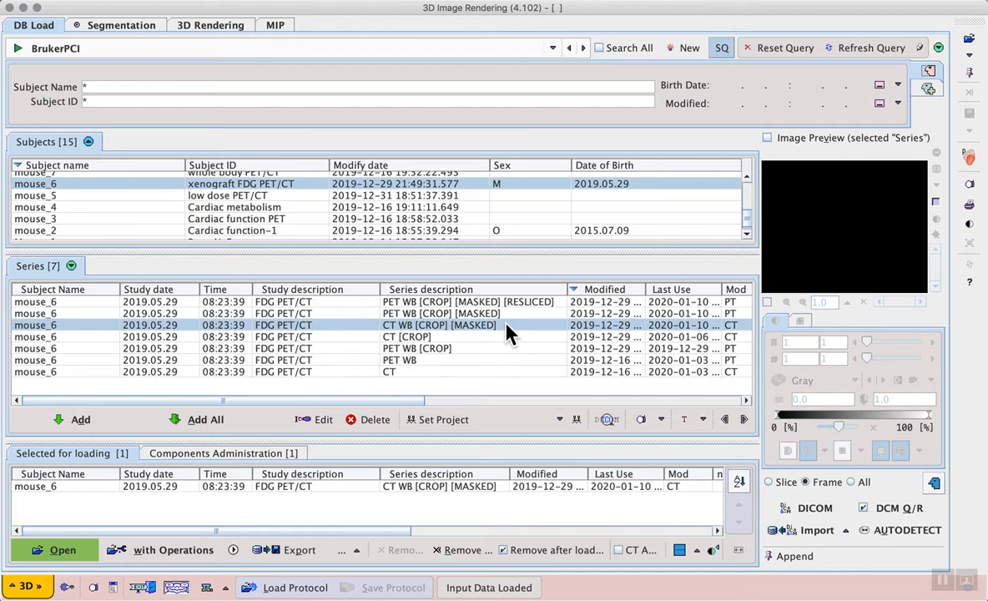
click(463, 303)
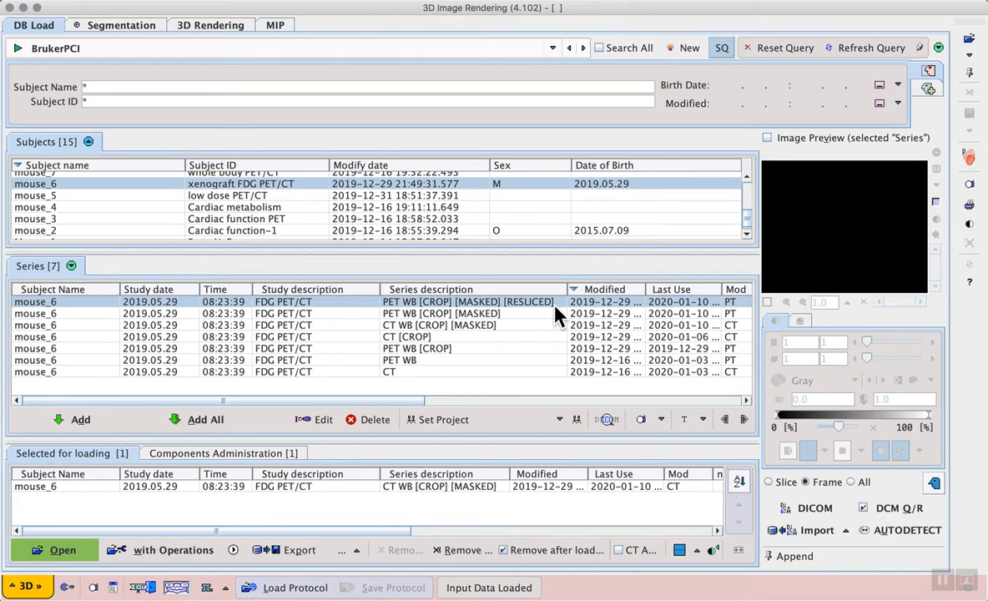
click(97, 418)
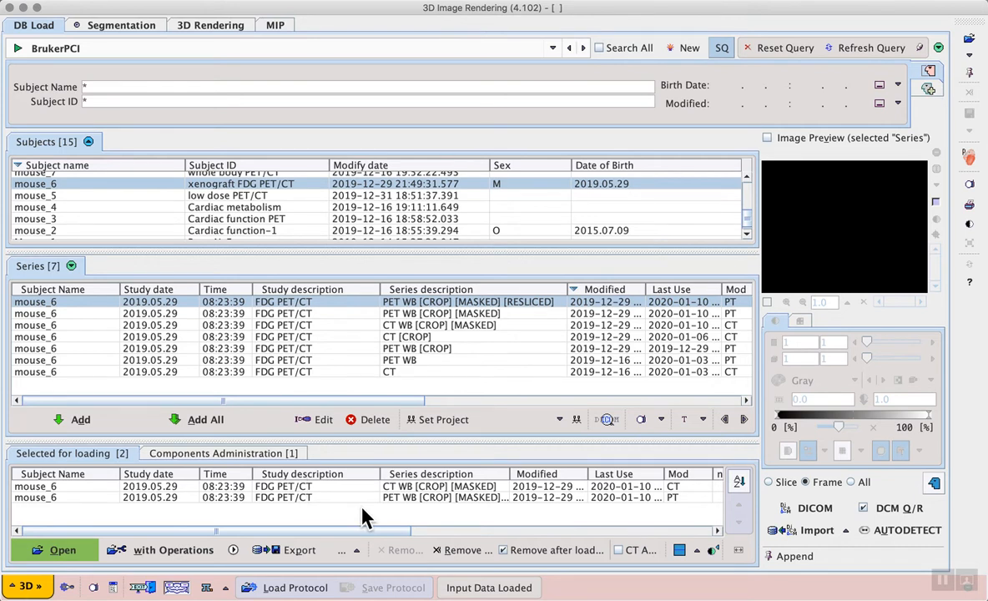
click(69, 556)
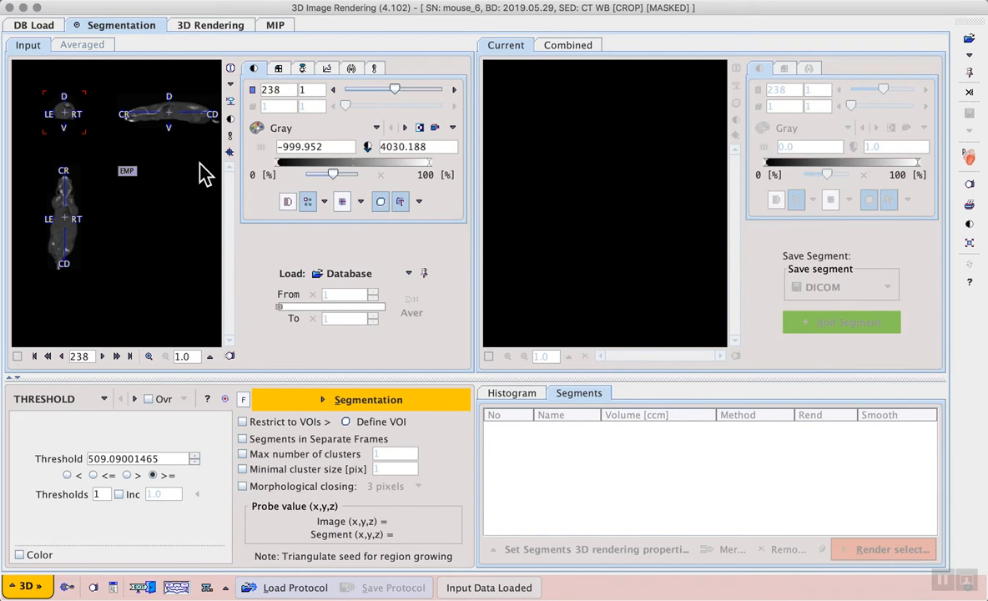
Select the CT WB [CROP] [MASKED] series as input and segment it at a threshold of >= 500.0.
click(229, 84)
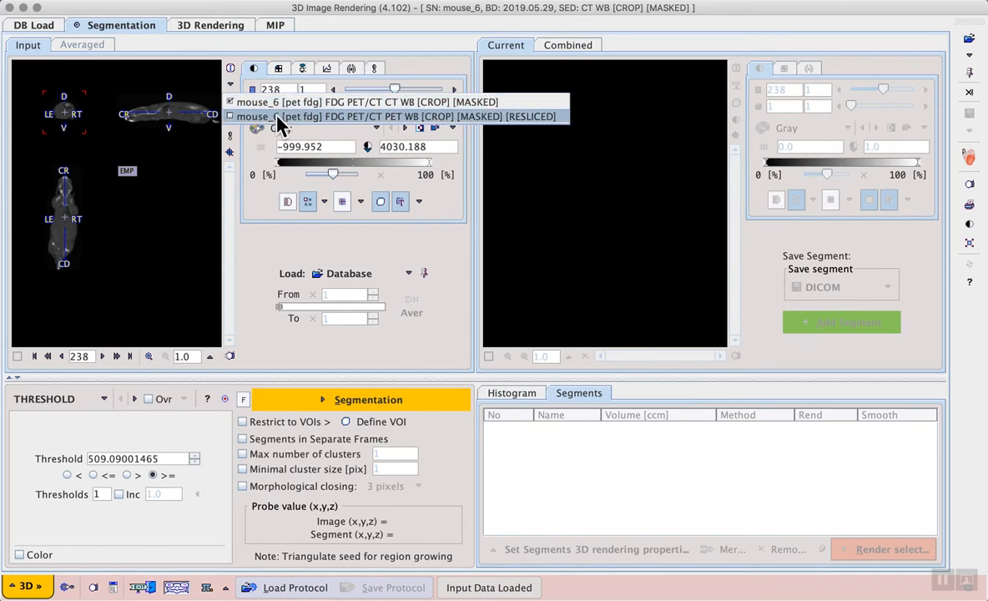
click(448, 102)
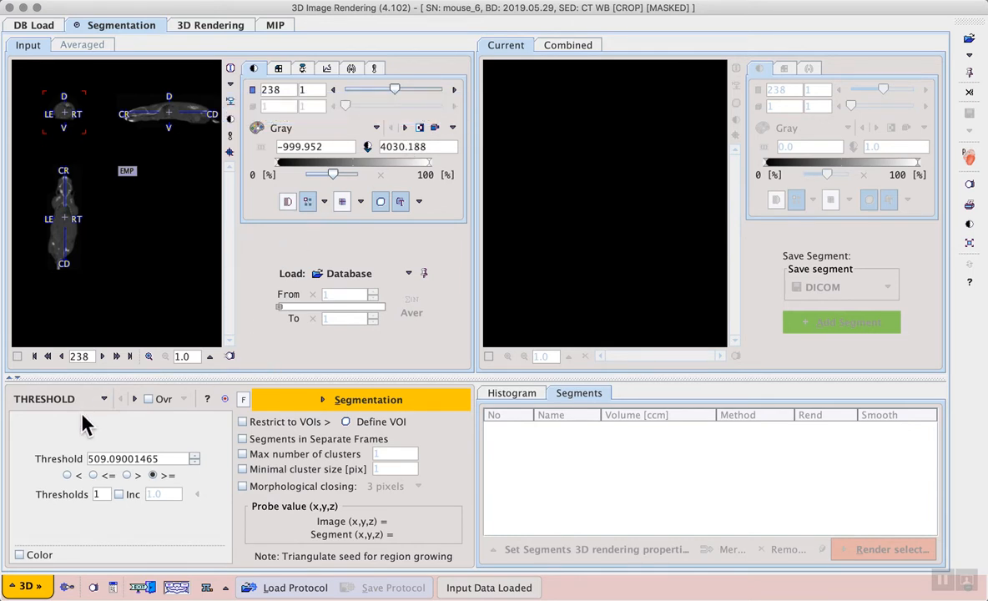
double_click(147, 457)
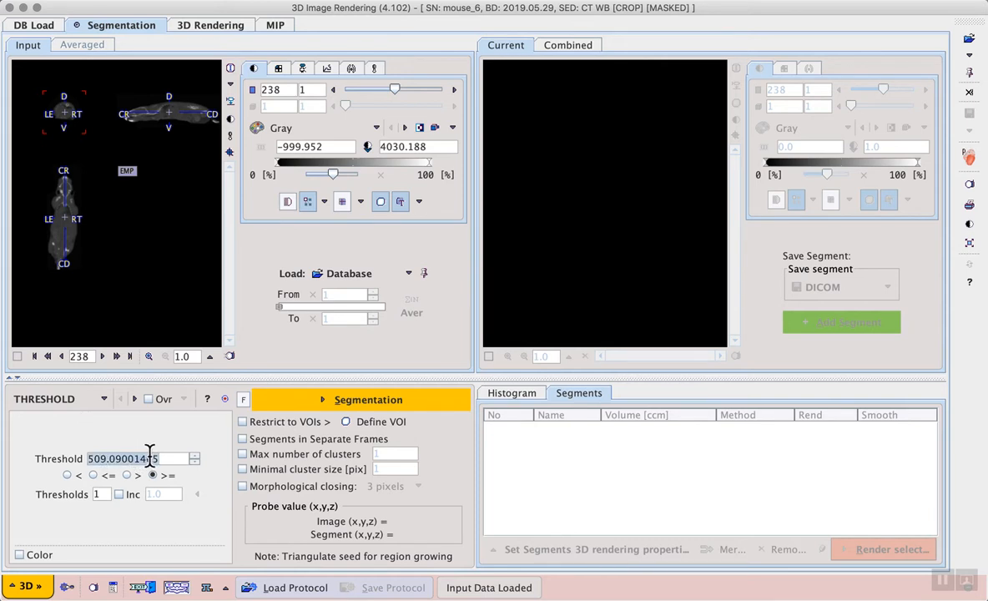
text(500.0)
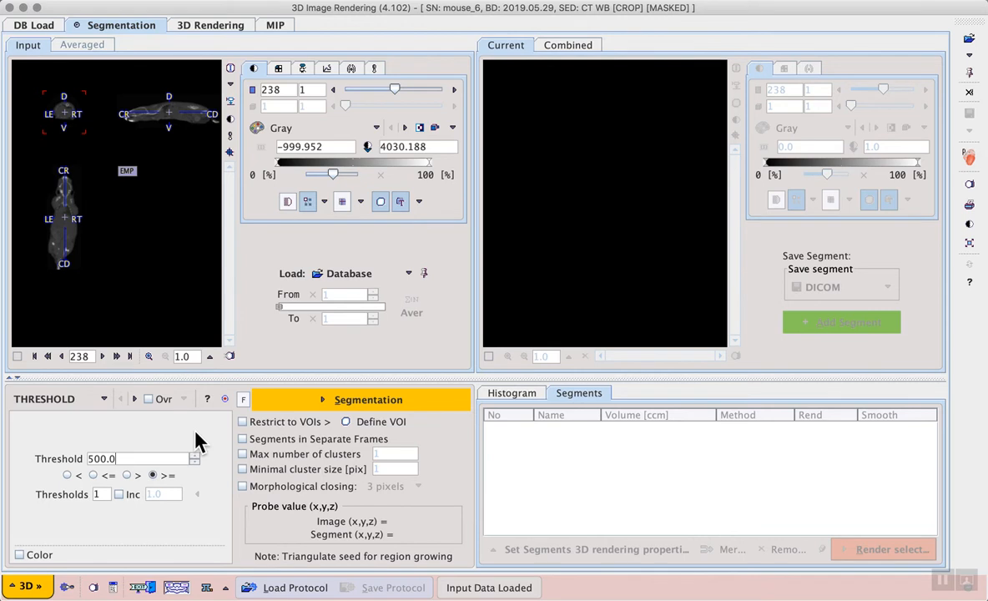
click(320, 402)
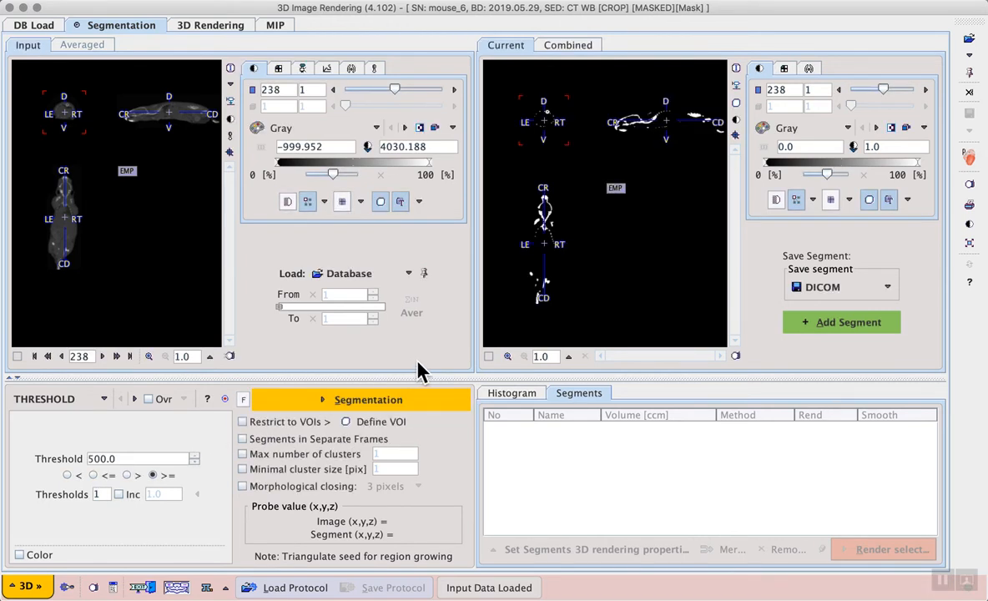
Show a MIP in the empty quadrant of the current segmentation result.
click(617, 192)
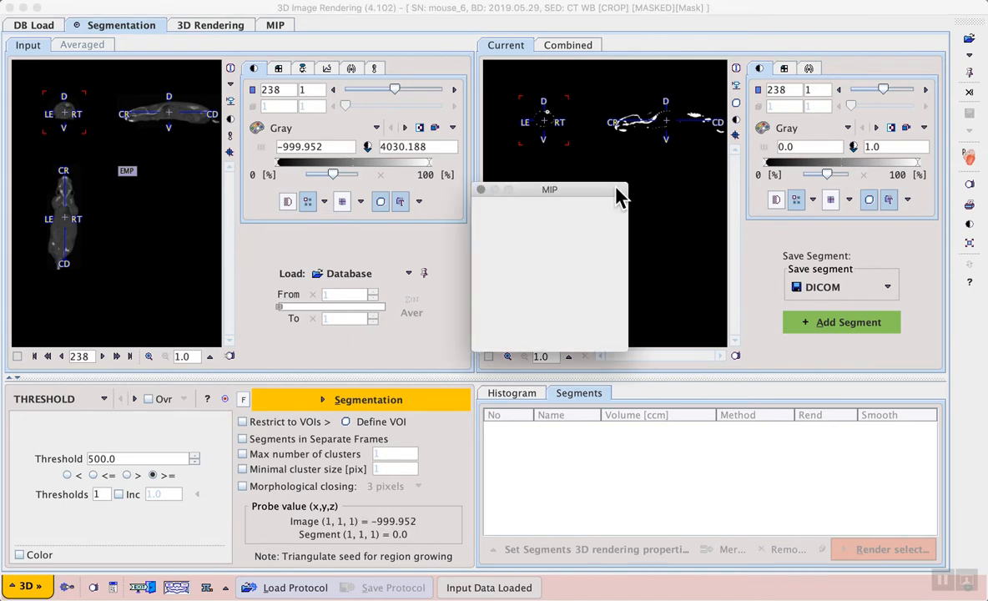
click(587, 213)
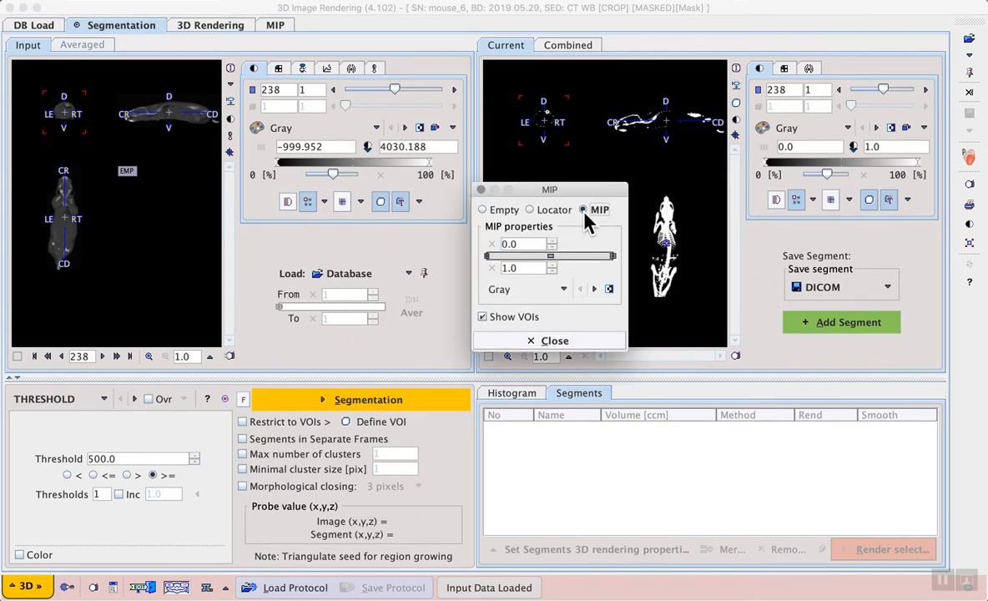
click(589, 340)
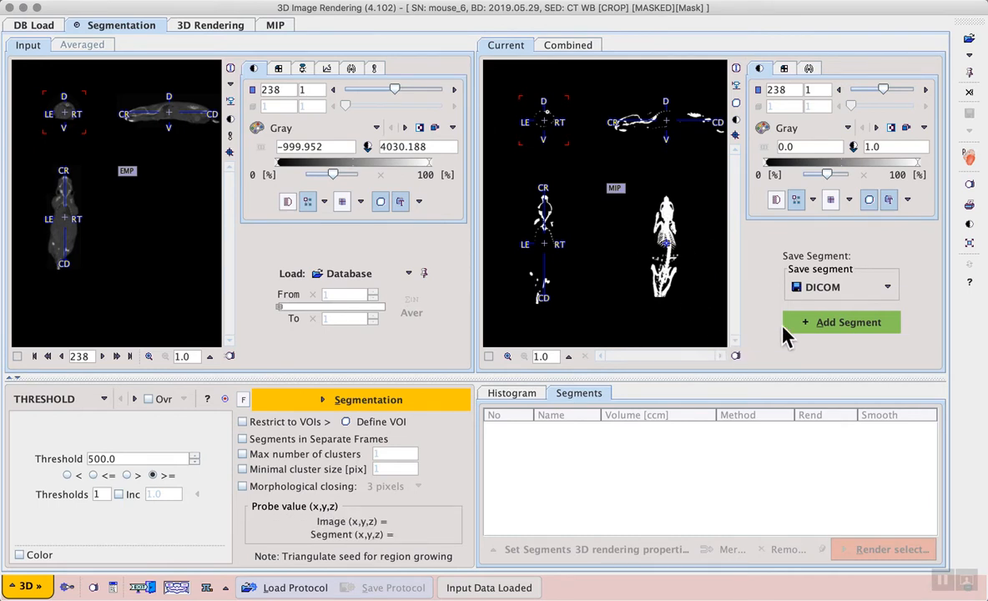
Add the CT segmentation to the segments list and set its surface rendering color to white (FFFFFF).
click(837, 322)
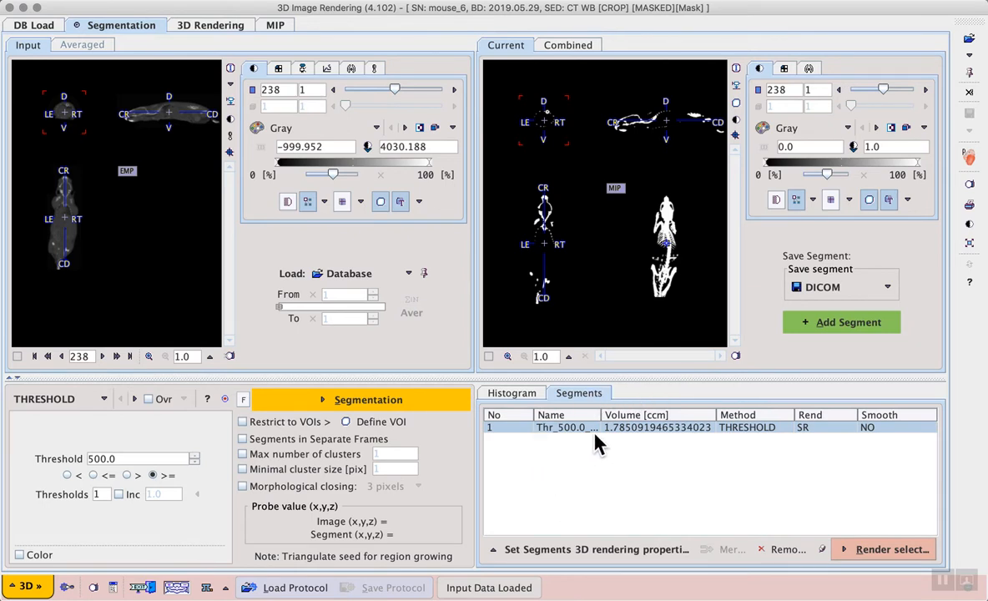
click(634, 558)
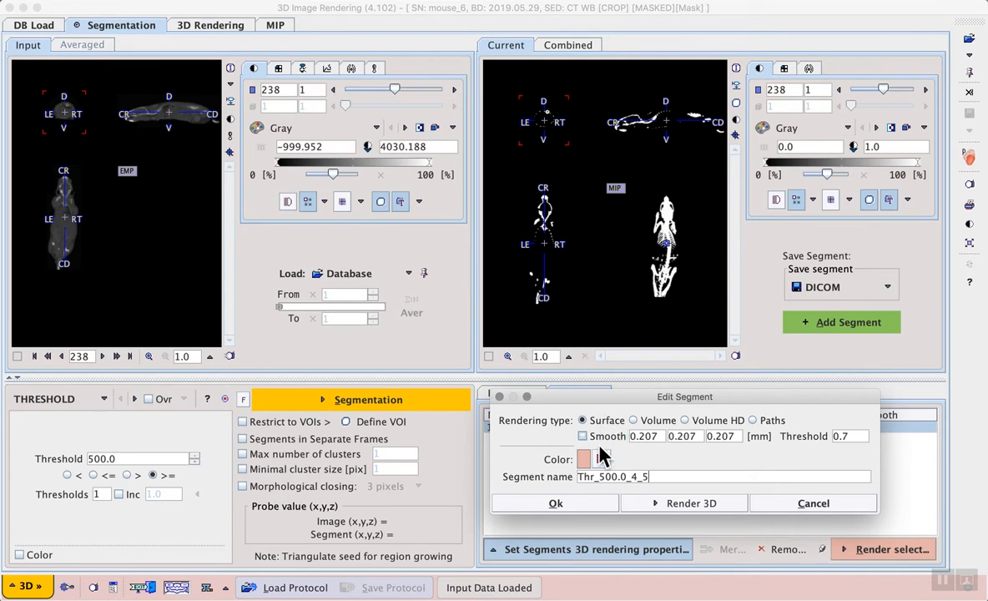
click(602, 458)
drag(710, 452, 727, 415)
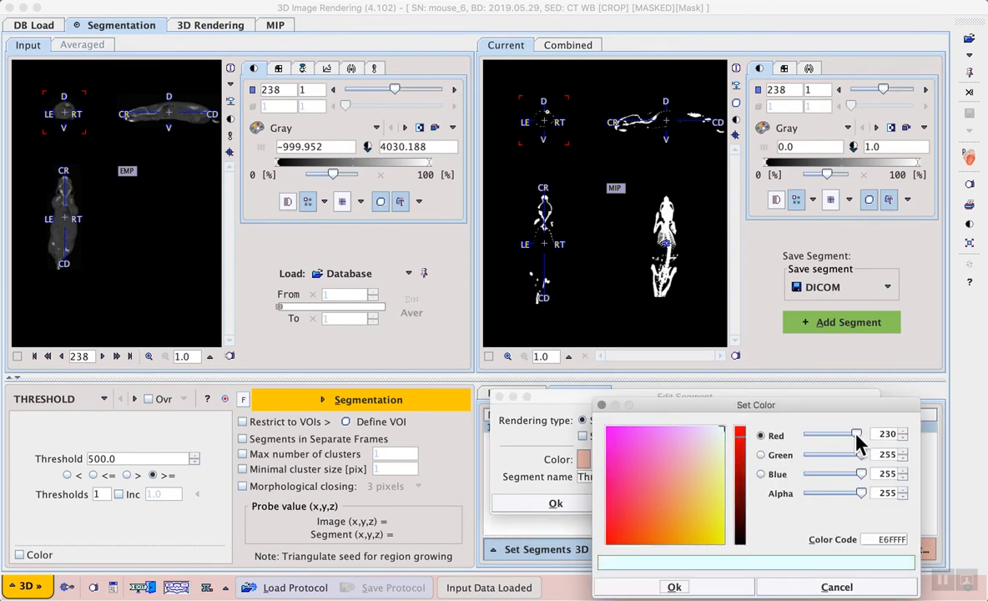
drag(859, 436, 872, 442)
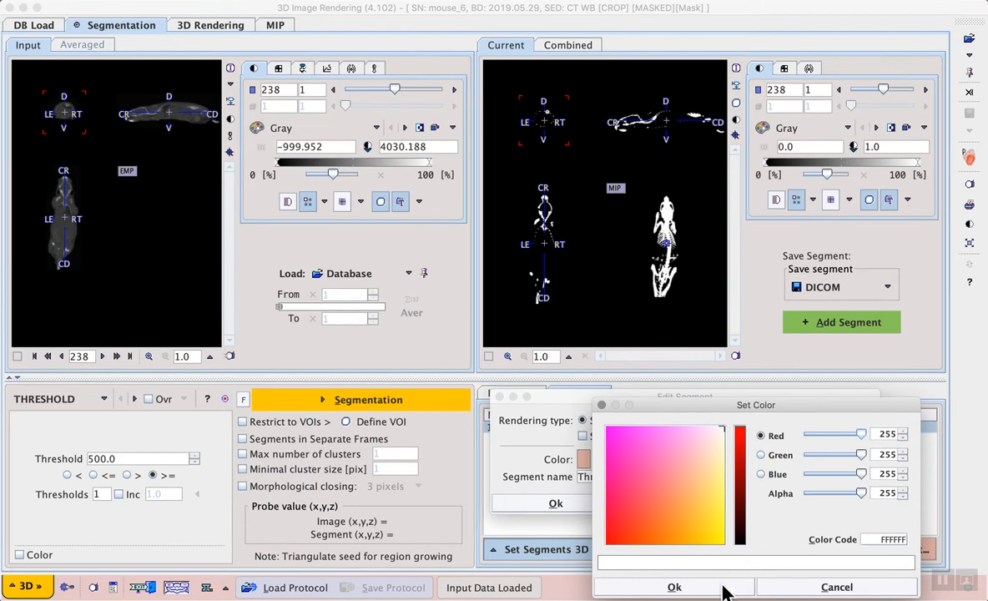
click(674, 587)
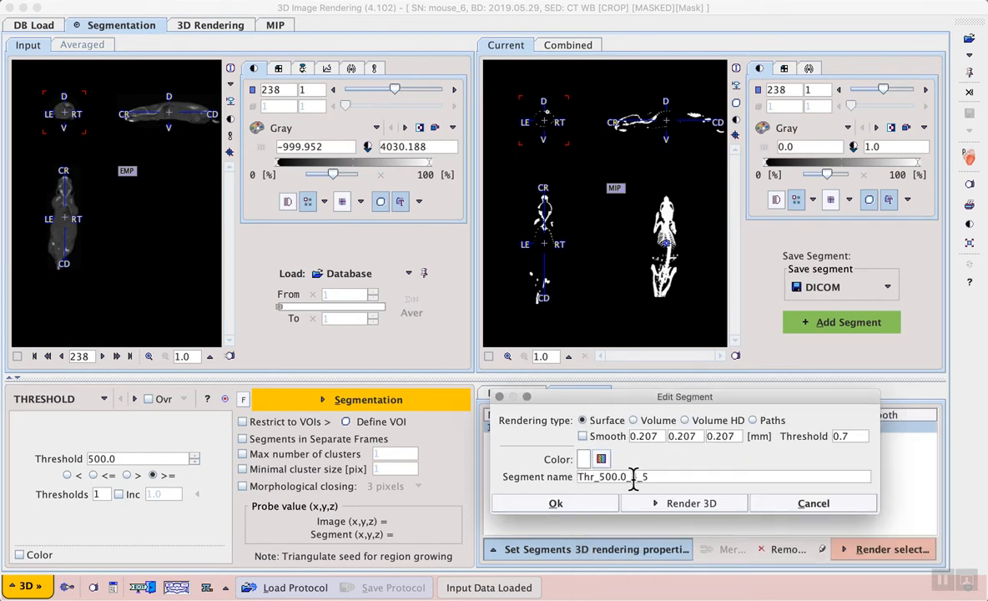
Rename the CT segment as skeleton and render it in 3D.
drag(646, 478, 570, 484)
text(skeleton)
click(576, 506)
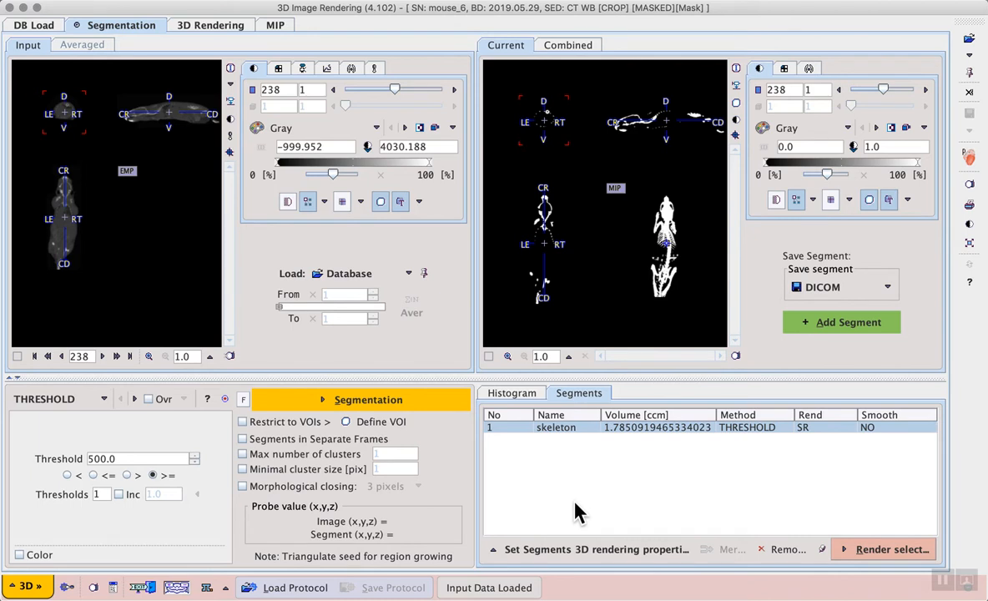
click(890, 555)
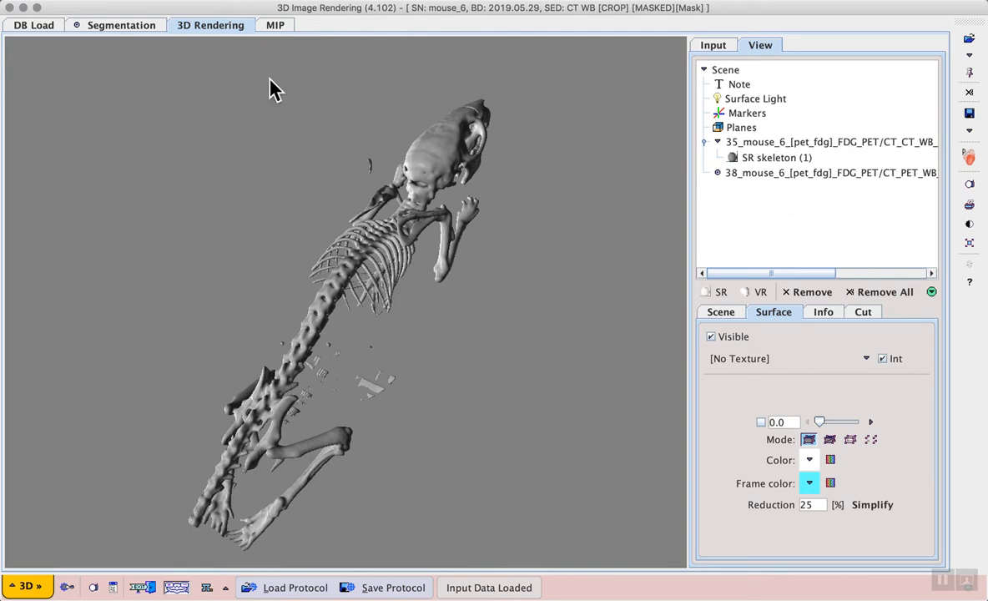
Segment the PET WB [CROP] [MASKED] [RESLICED] series at a threshold of >= 5.0 and add the result to the segments list.
click(119, 28)
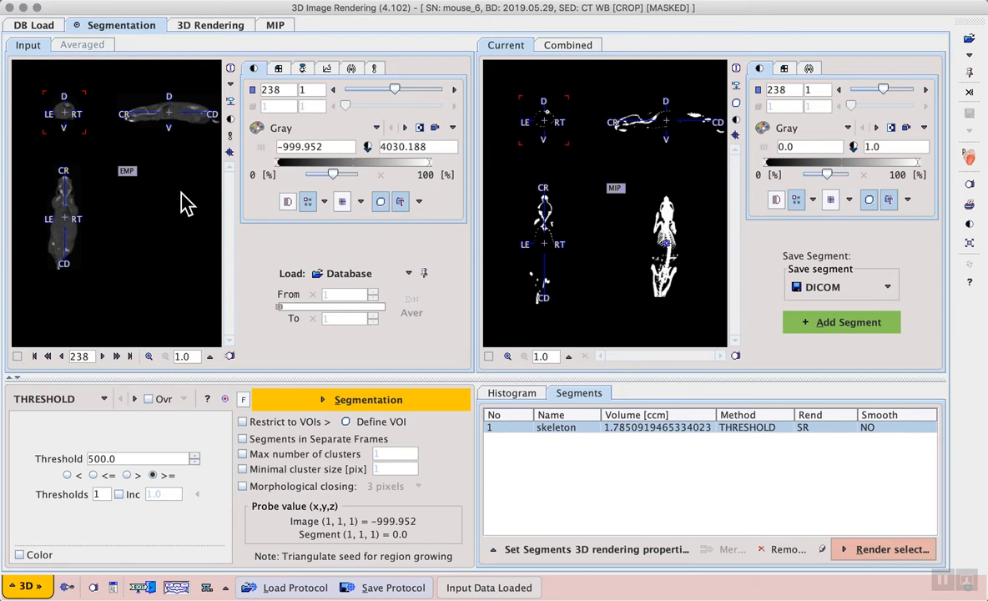
click(231, 86)
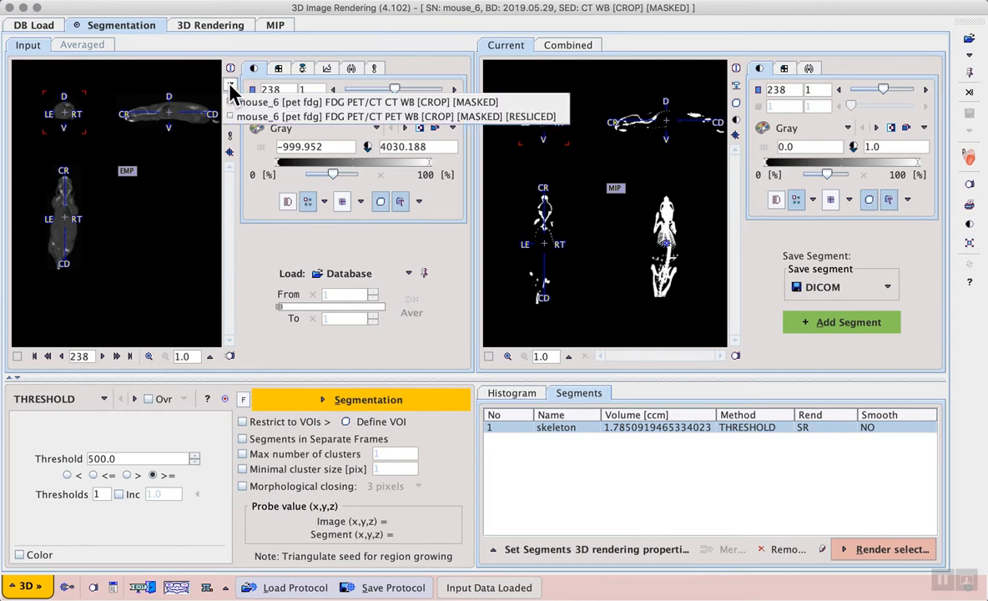
click(334, 121)
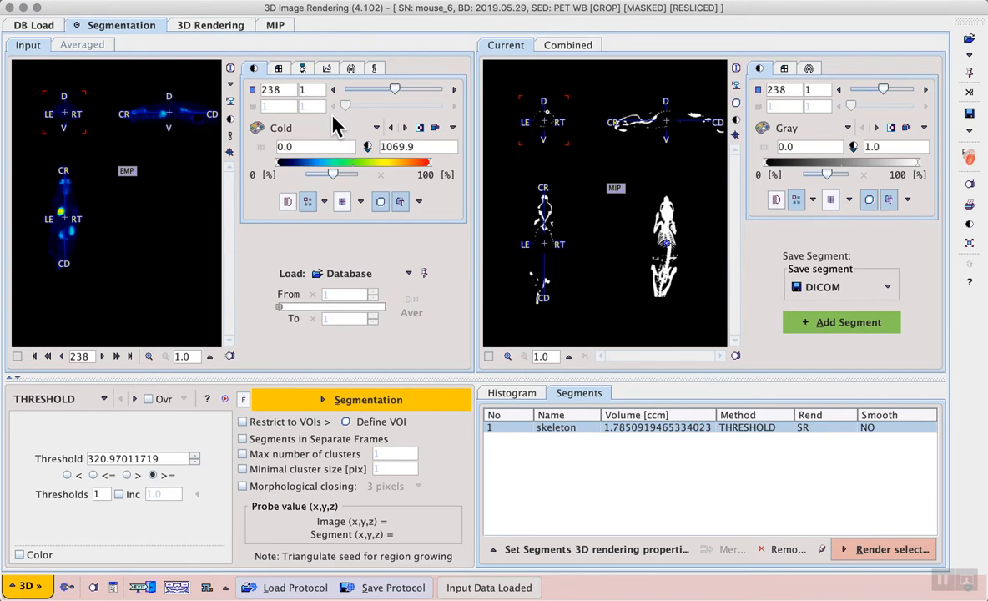
double_click(140, 458)
key(BackSpace)
text(5.0)
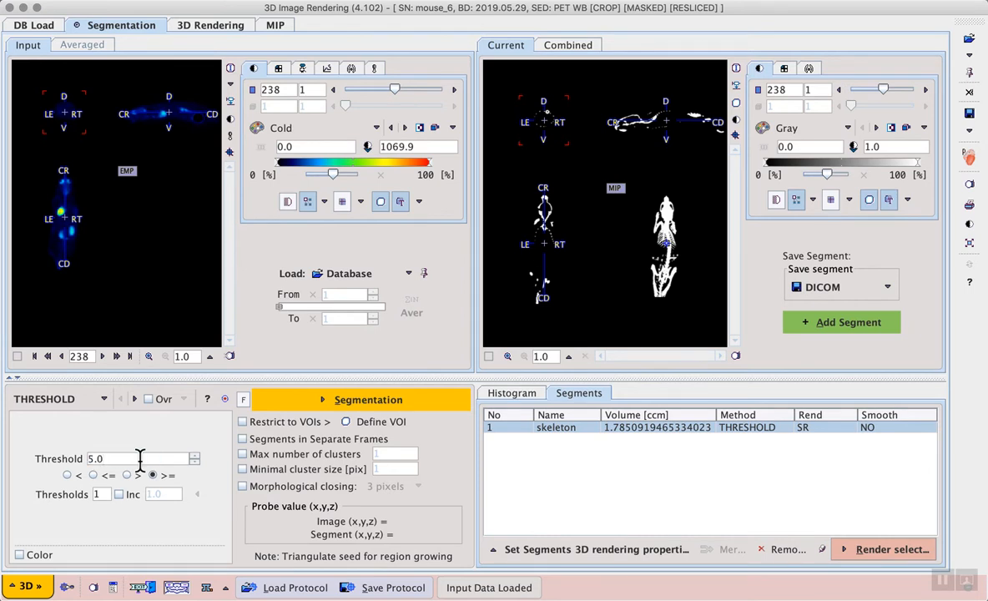
click(371, 406)
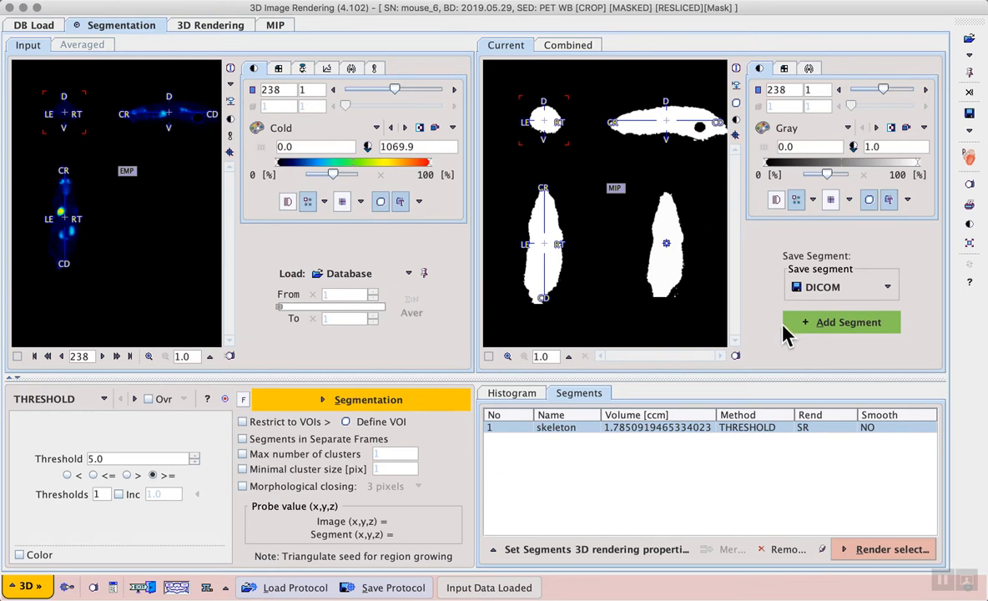
click(830, 330)
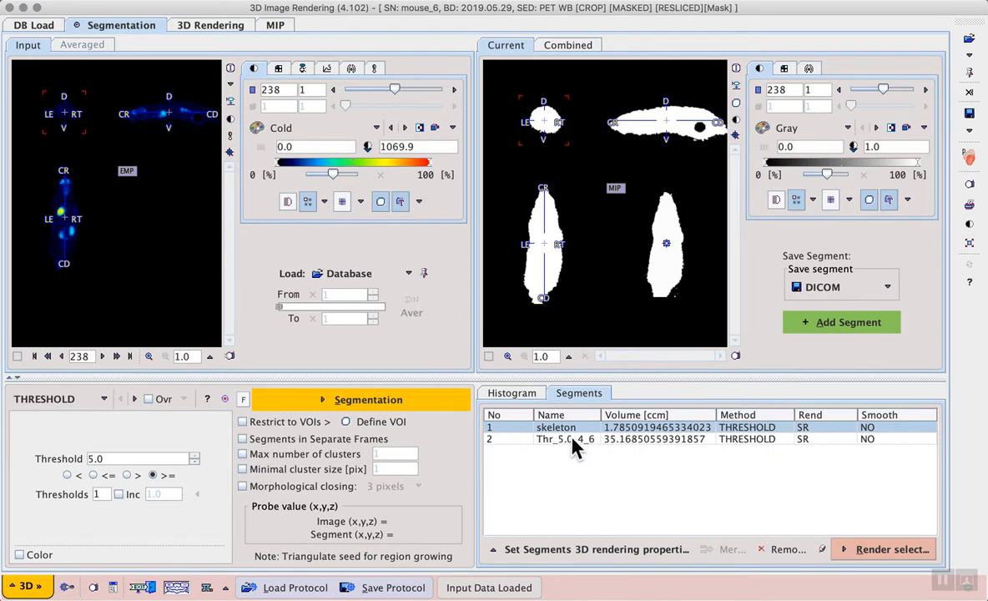
Set the PET segment's rendering type to Volume HD with the Cold color table.
click(634, 440)
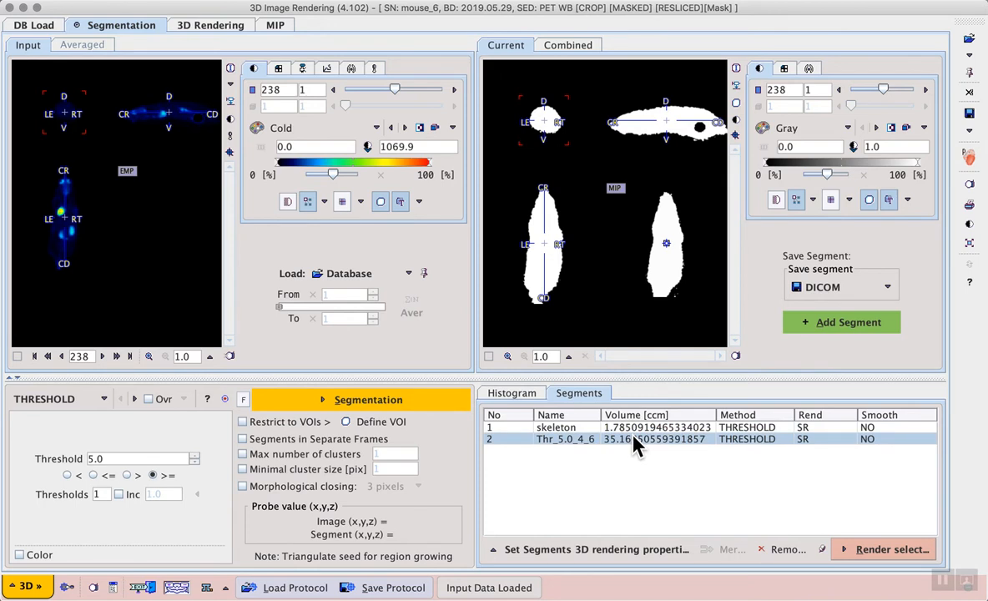
click(621, 556)
drag(634, 486, 597, 424)
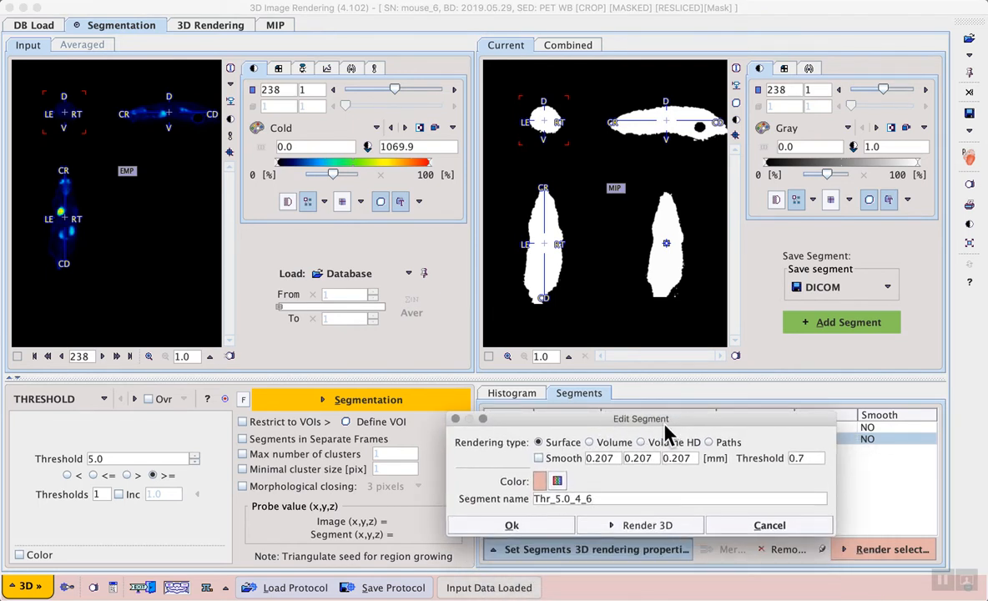
click(641, 443)
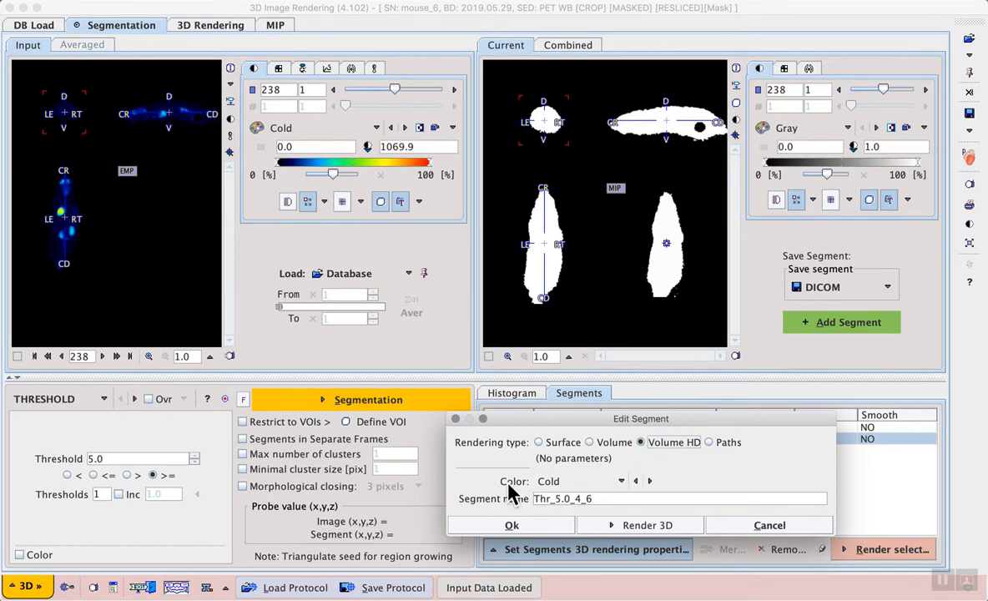
click(621, 483)
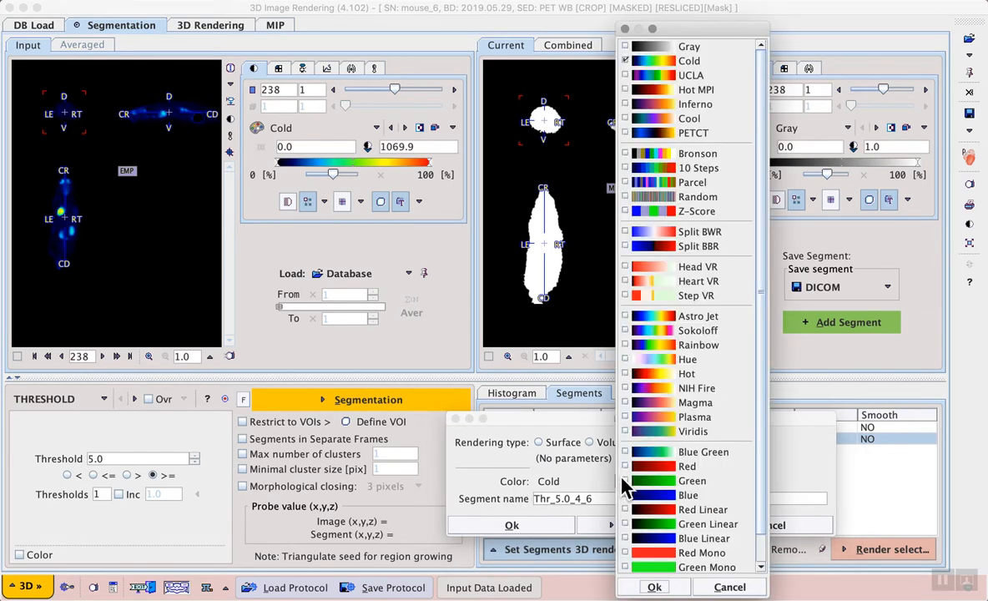
click(699, 63)
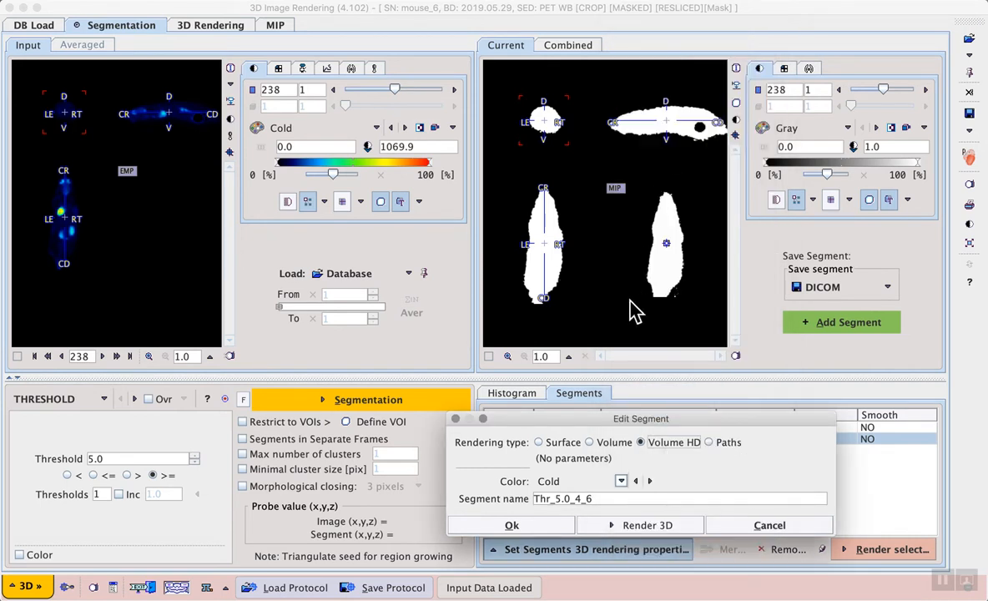
Rename the Volume HD segment as PET and render it in the 3D scene.
drag(598, 499, 521, 508)
text(PET)
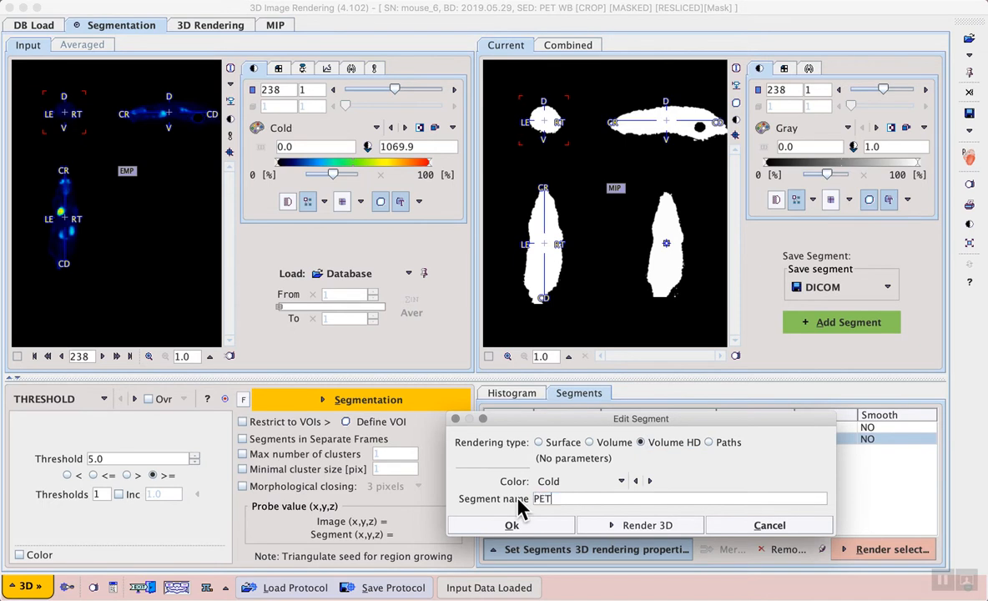
click(511, 526)
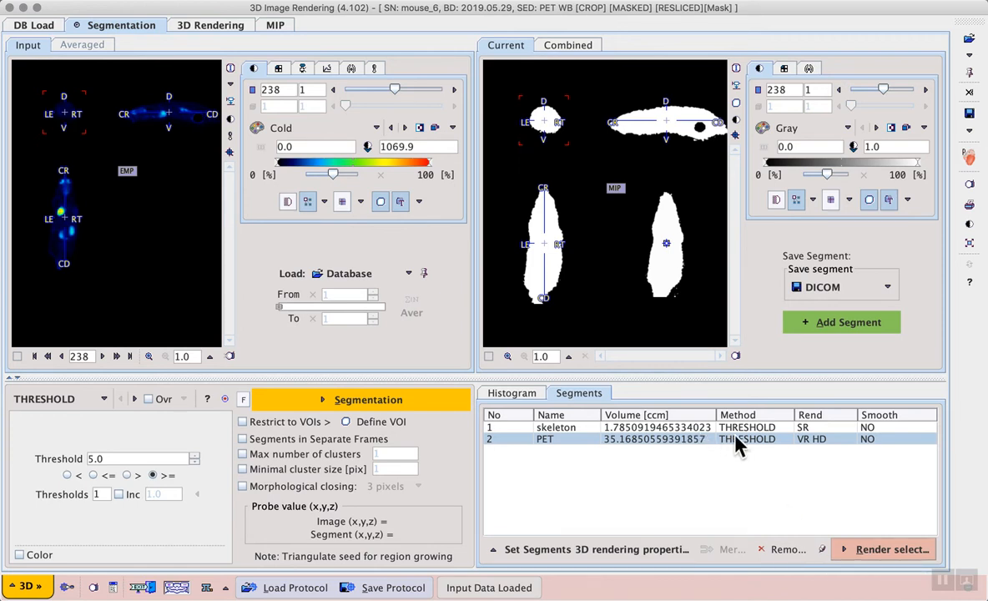
click(894, 553)
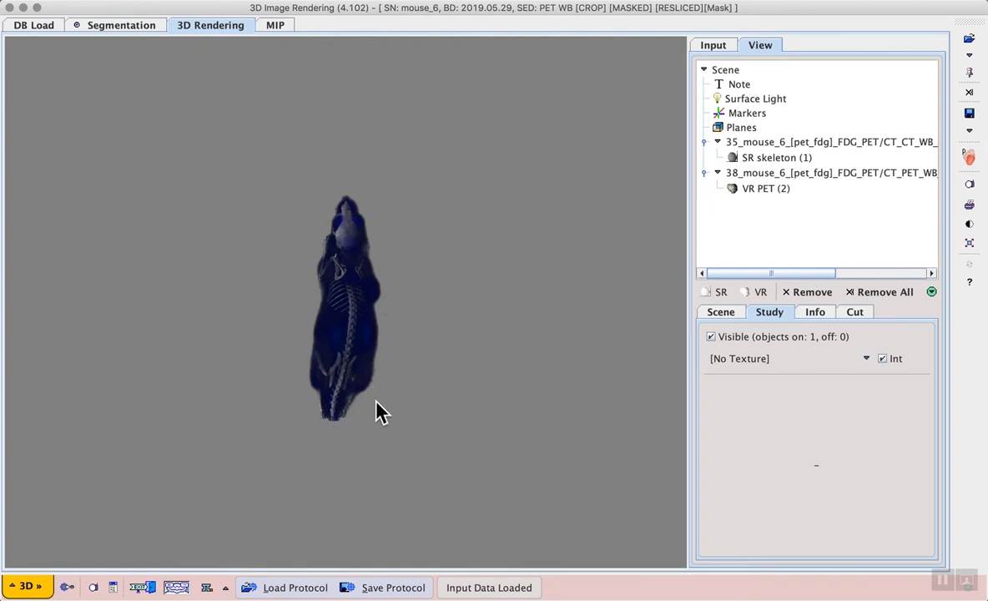
Set the transparency value at the high end of the PET volume's curve to 0.5.
drag(349, 357, 340, 332)
scroll(338, 323, up, 6)
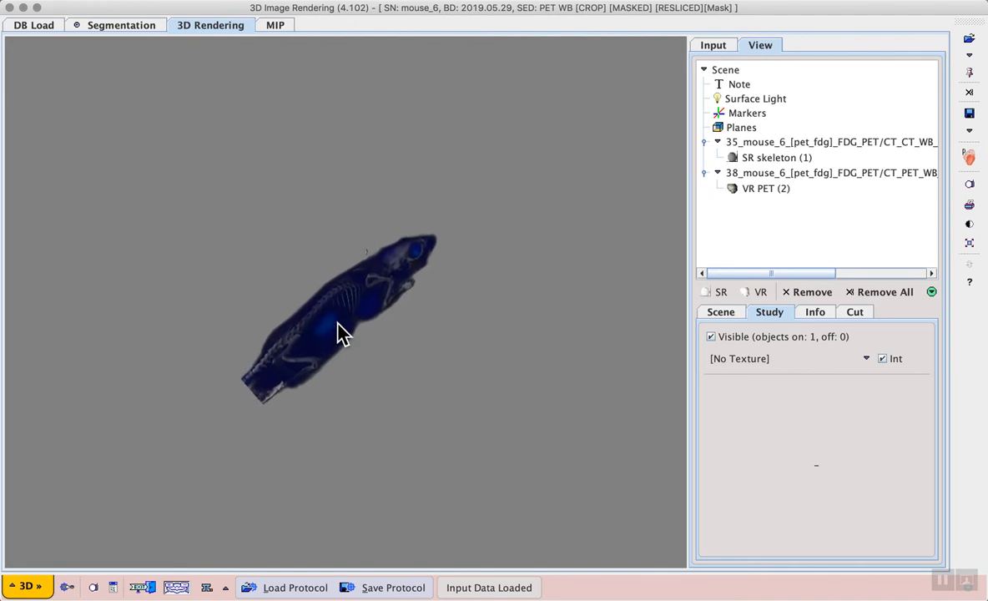
scroll(338, 331, up, 5)
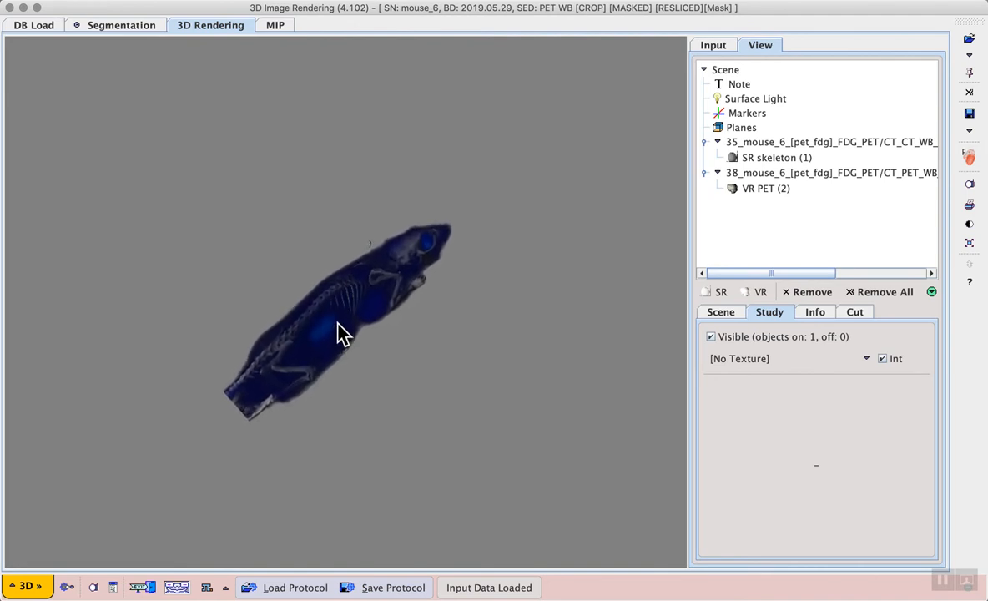
scroll(342, 332, up, 3)
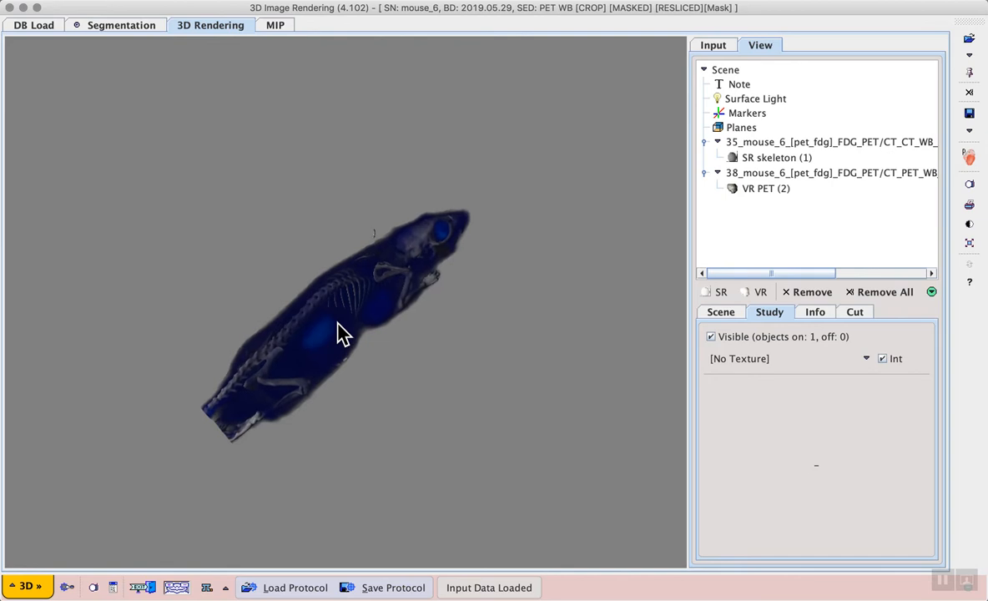
scroll(339, 332, up, 3)
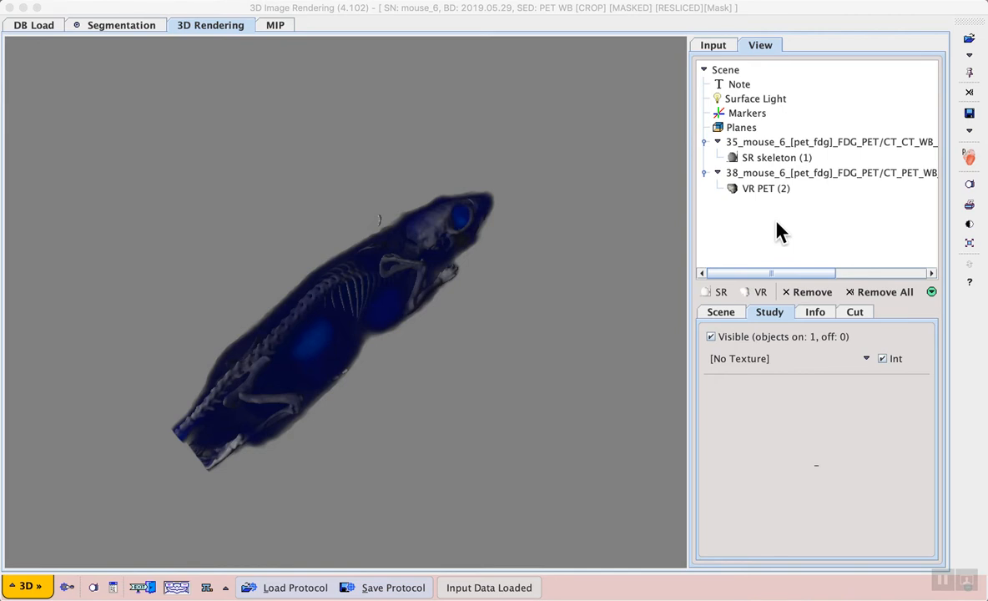
click(767, 187)
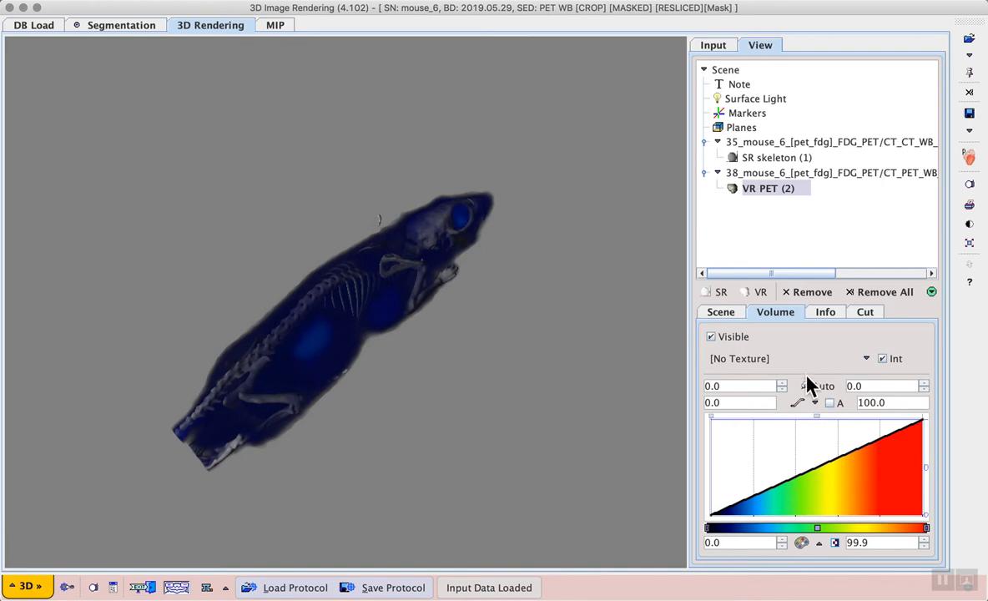
double_click(877, 385)
text(0.5)
key(Return)
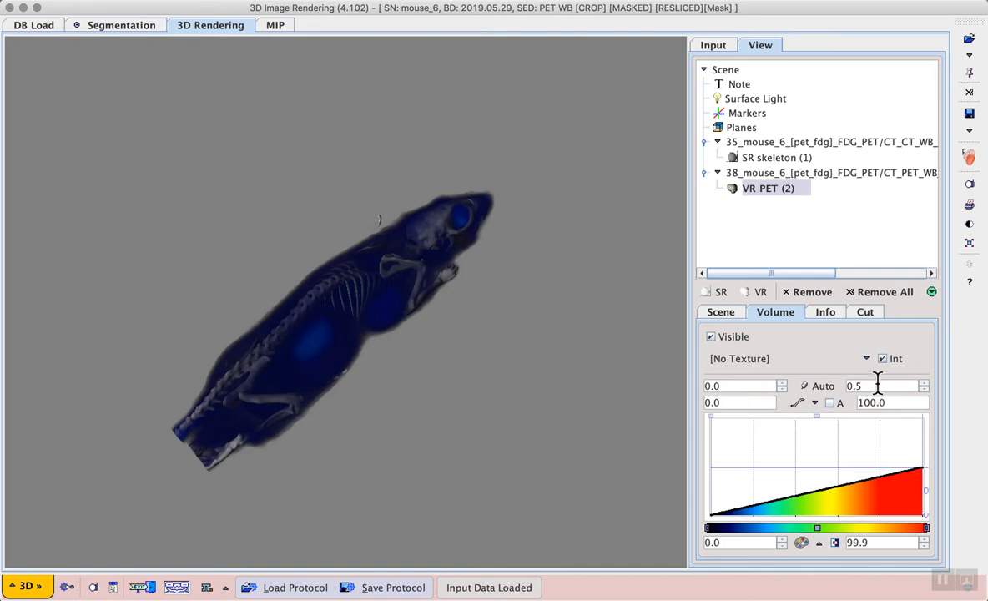
key(Tab)
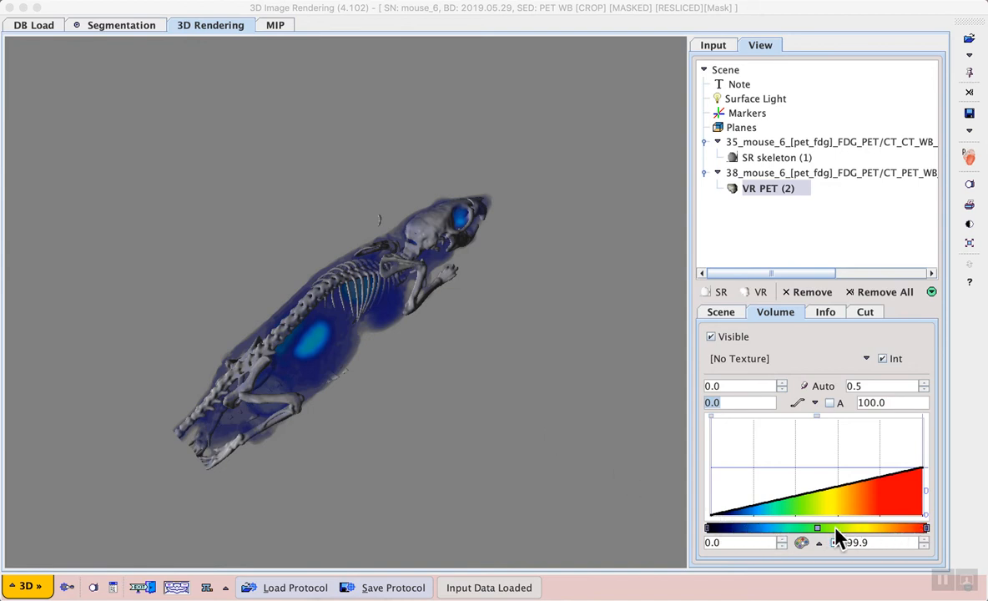
Lower the upper limit of the PET volume's color scale to about four fifths of its range.
mouse_move(924, 528)
mouse_down()
mouse_move(831, 531)
mouse_move(882, 530)
mouse_up()
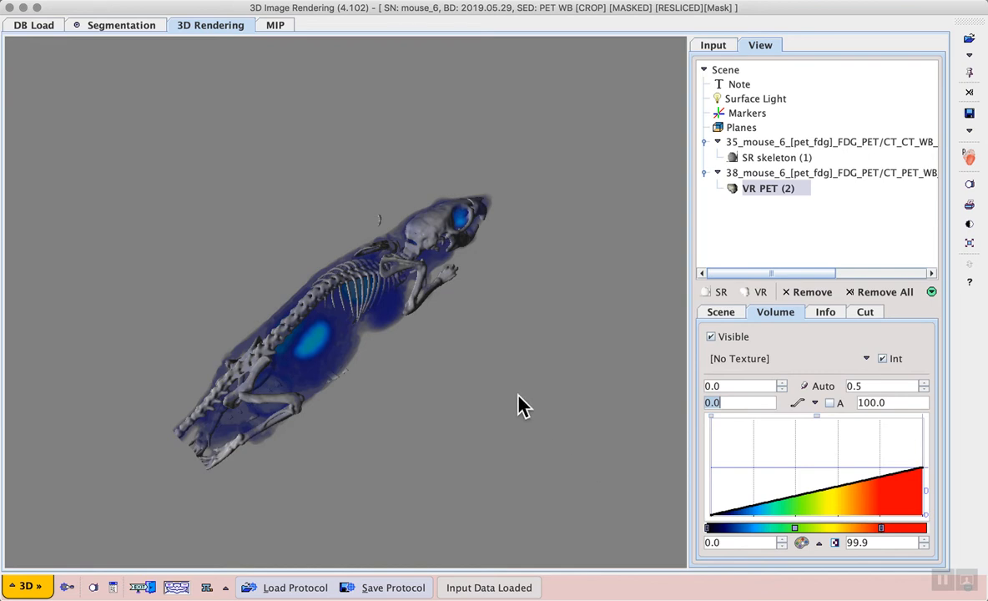
key(Tab)
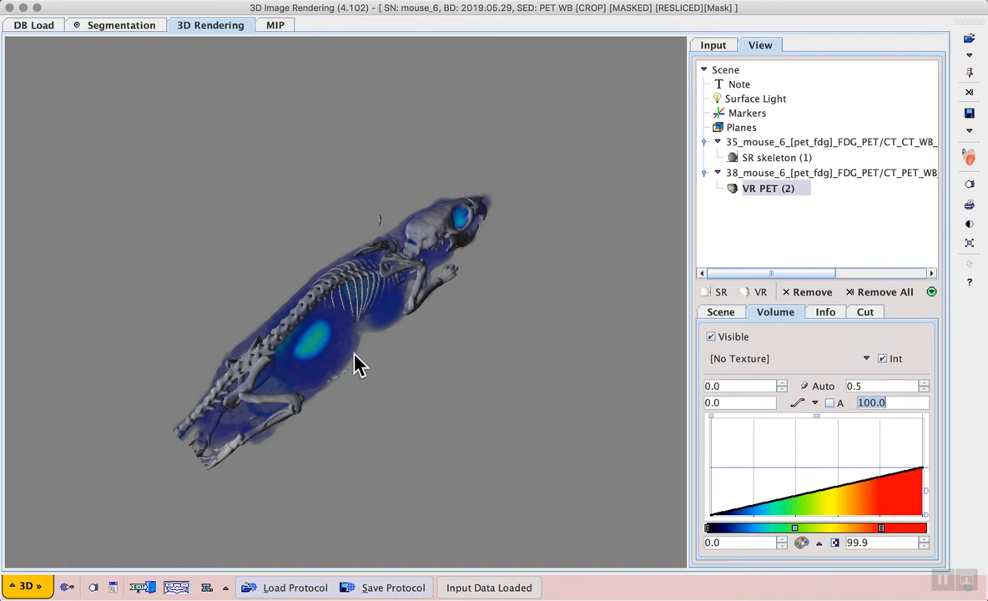
drag(296, 340, 371, 288)
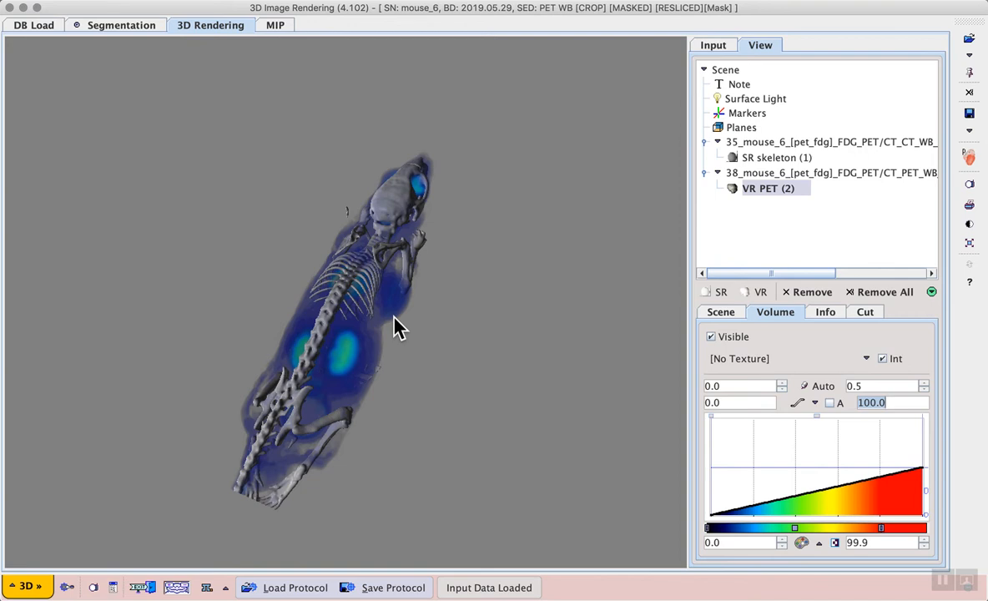
Load the saved tumor volume of interest of mouse_6 from the BrukerPCI database onto the CT series.
click(714, 45)
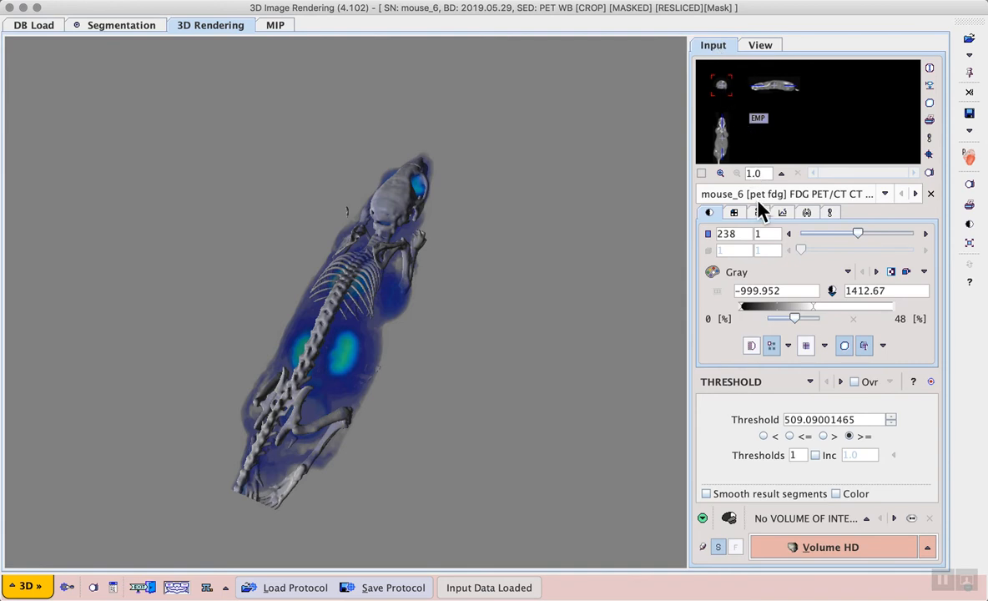
click(911, 519)
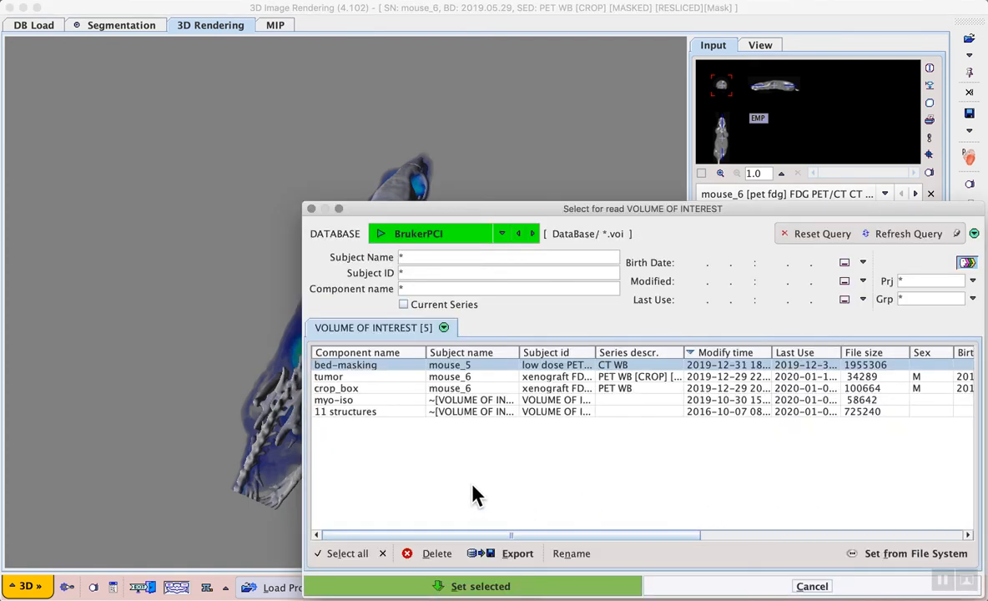
click(409, 377)
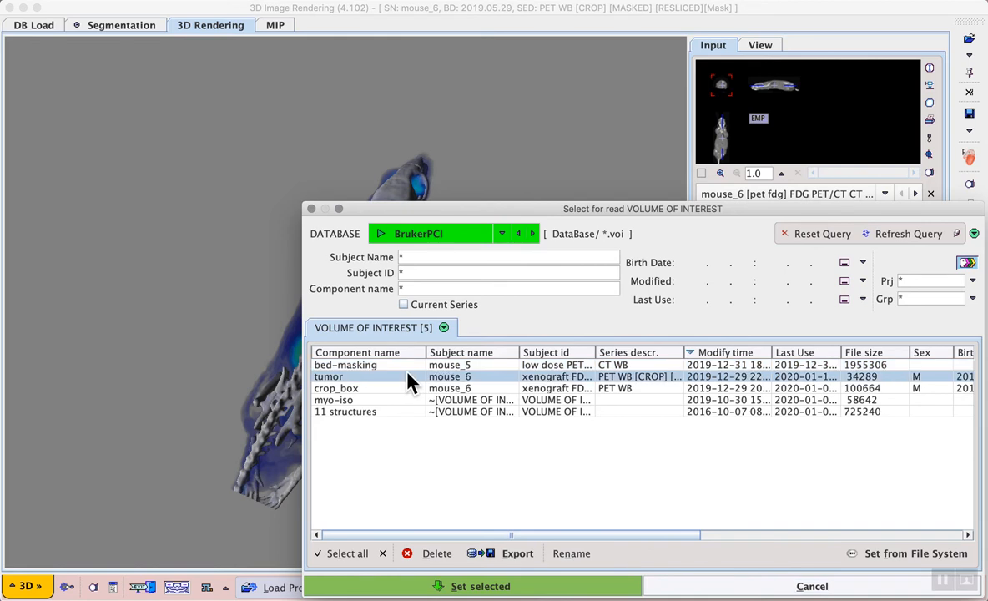
click(454, 586)
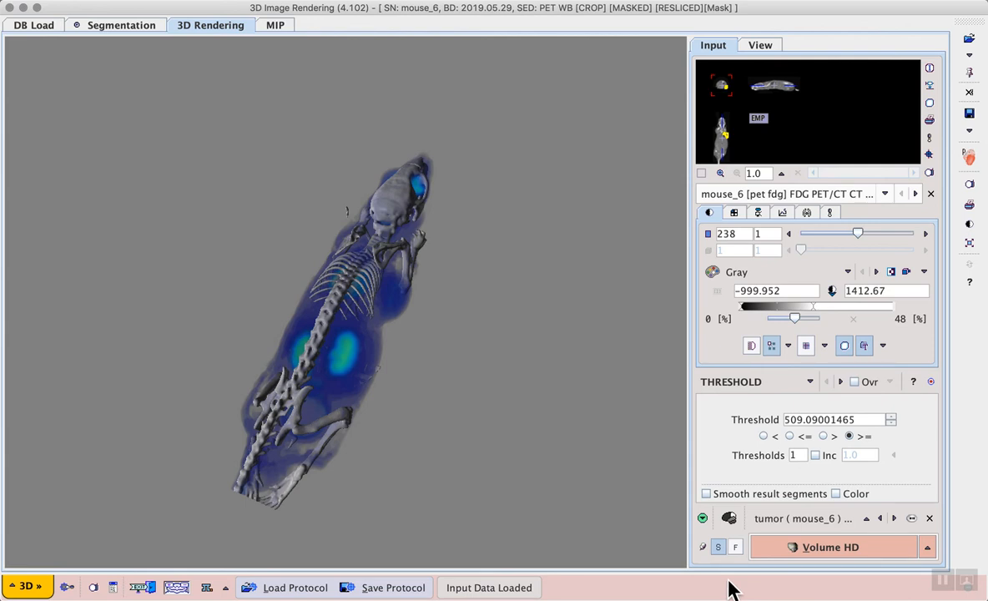
Render the tumor VOI as a surface without smoothing and set its transparency to 0.47.
click(928, 548)
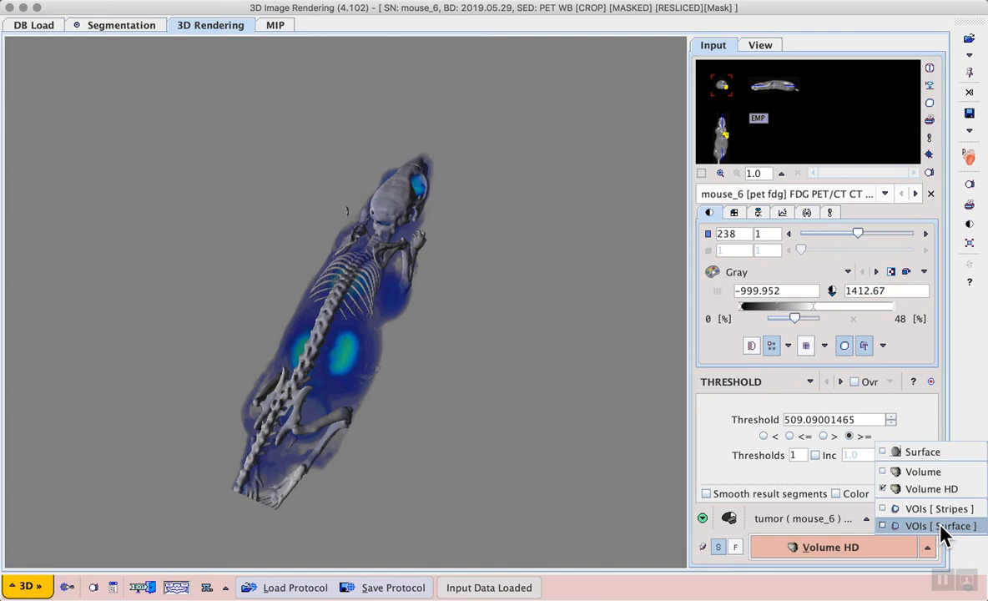
click(941, 526)
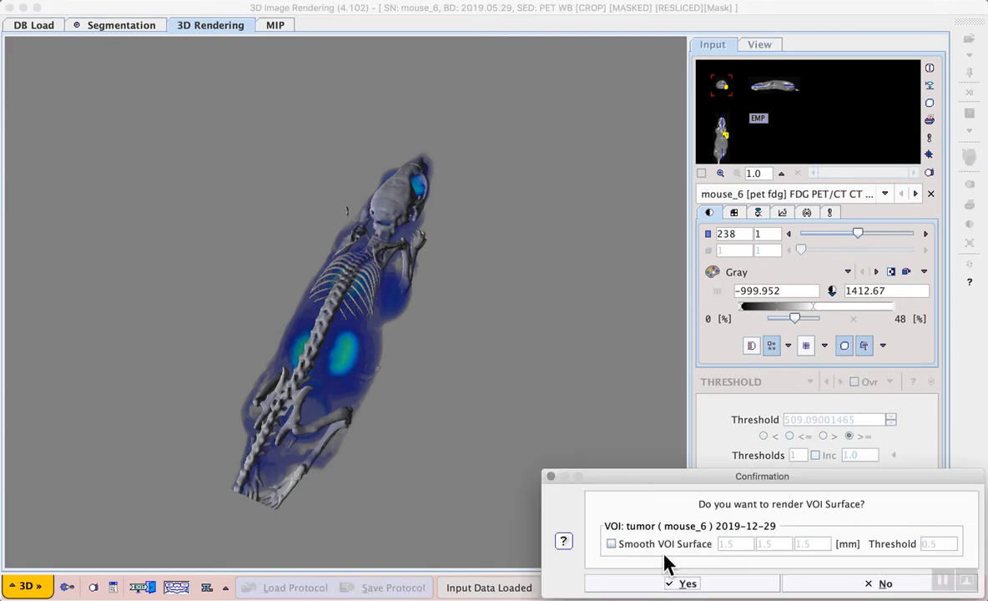
click(673, 582)
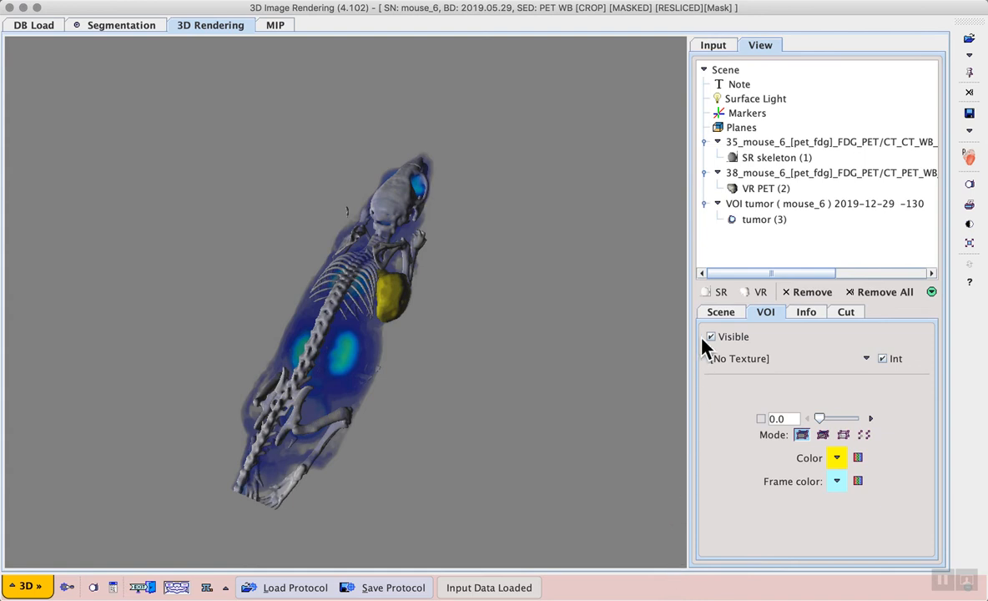
click(759, 219)
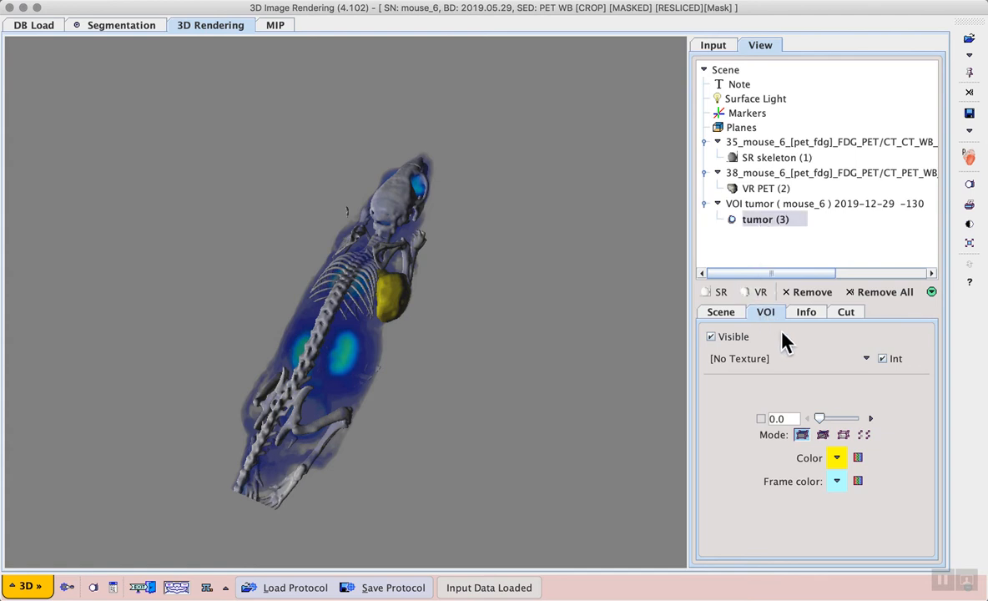
drag(818, 422, 839, 417)
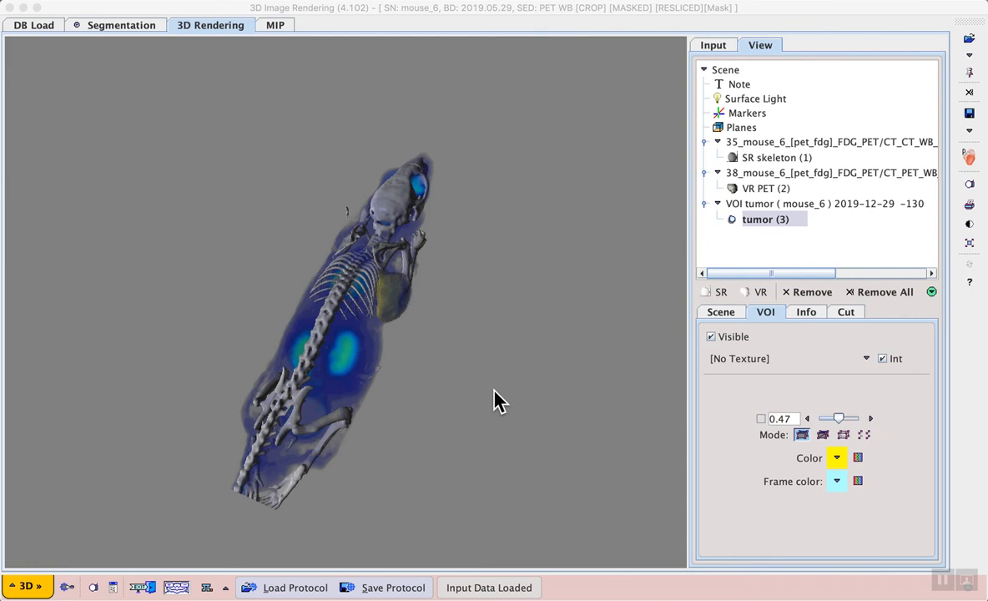
Add an oblique plane to the scene, tilt it nearly horizontal and shift it to pass through the upper skull.
click(742, 128)
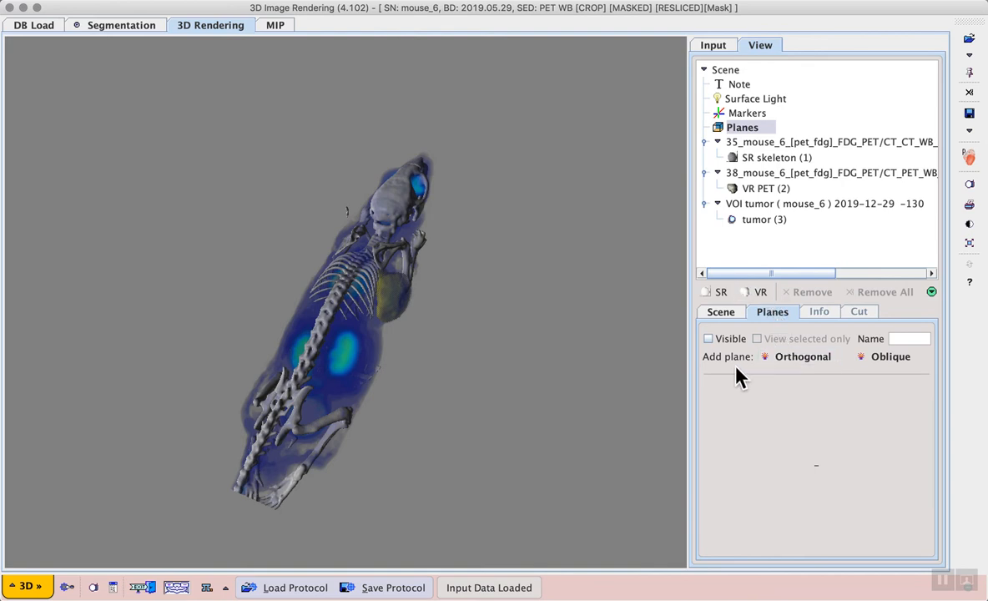
click(889, 357)
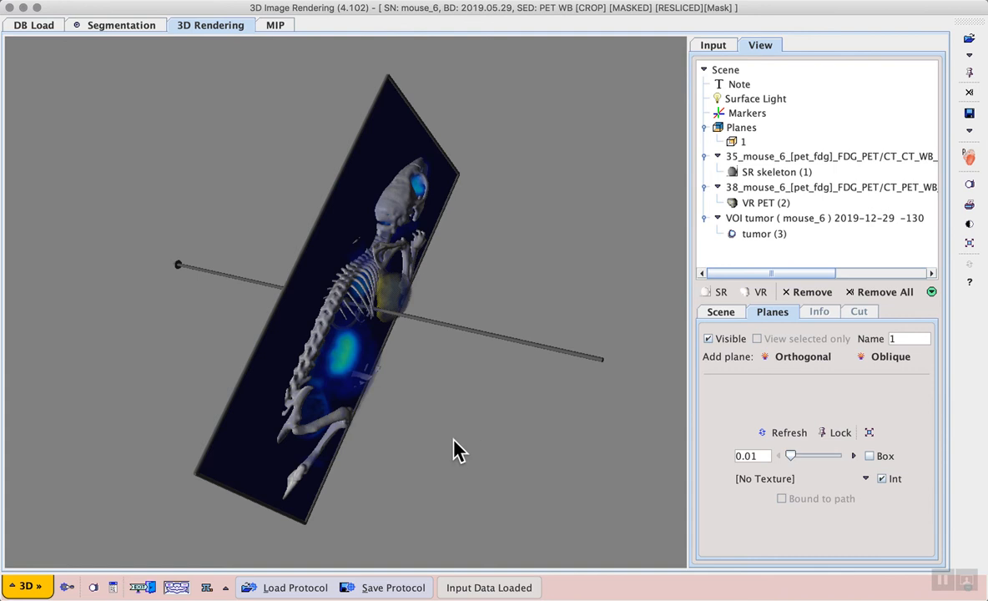
drag(423, 467, 363, 498)
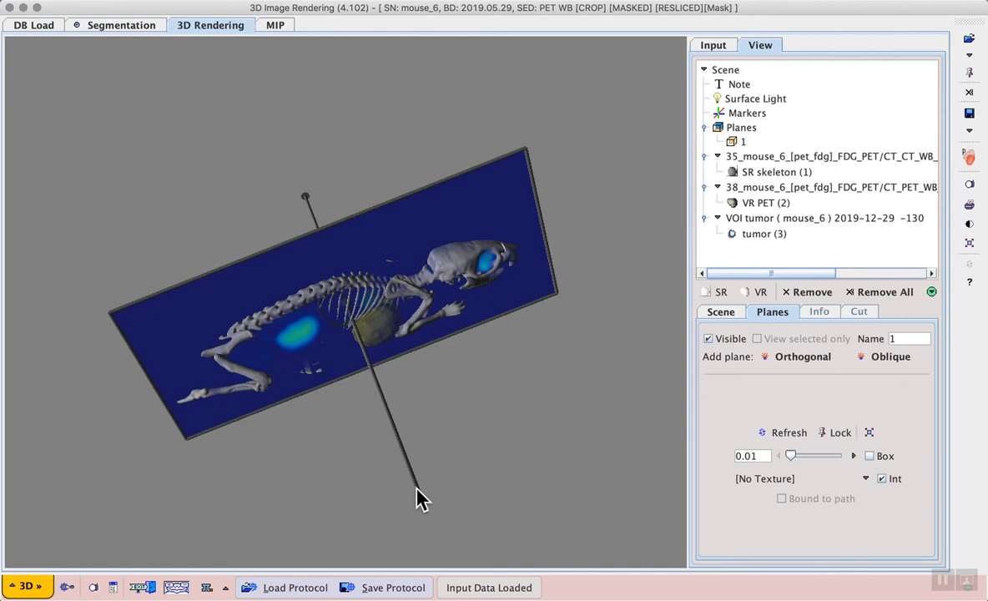
drag(416, 487, 369, 186)
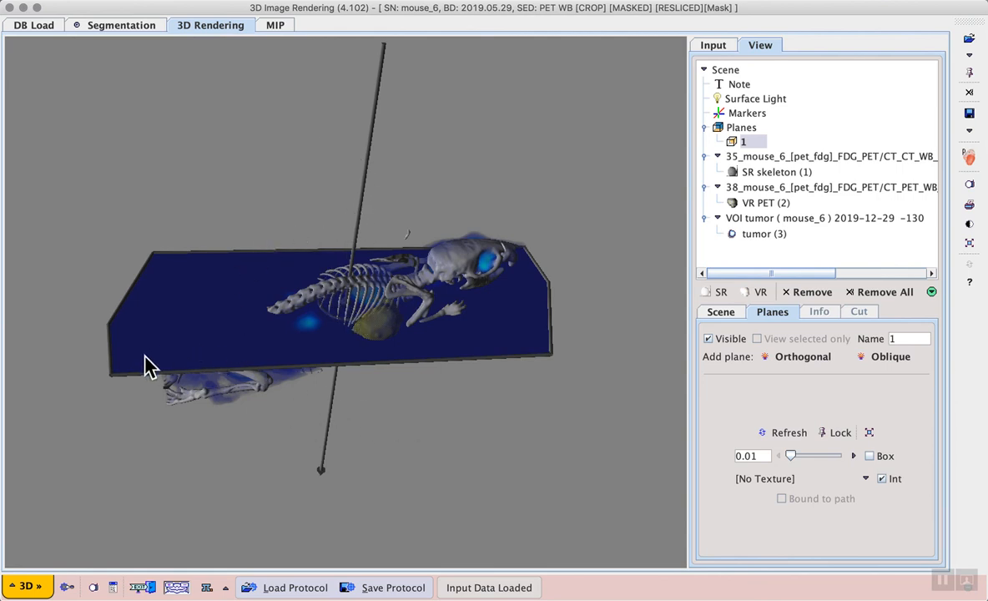
drag(144, 364, 269, 315)
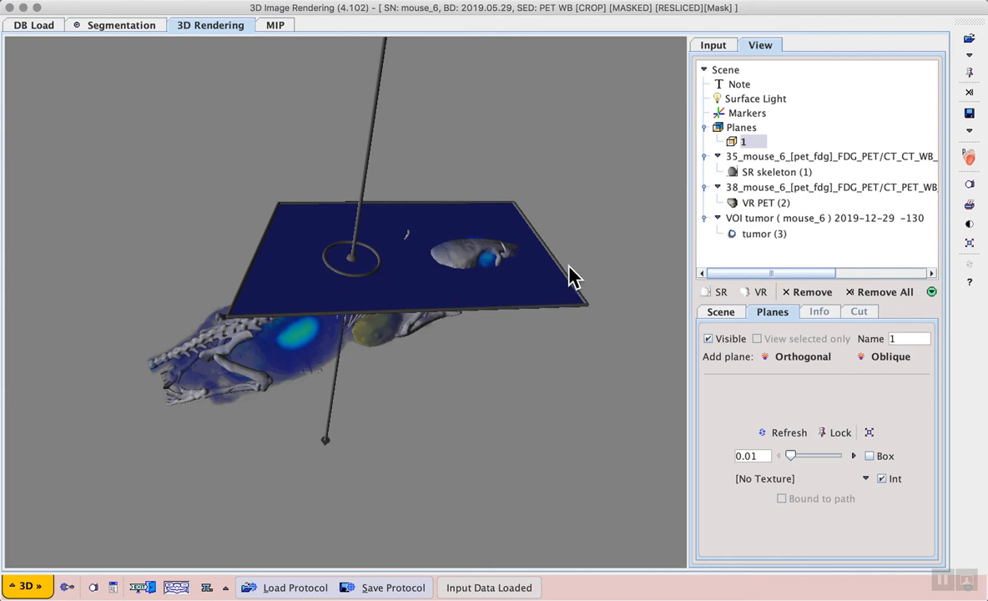
Cut the skeleton surface with plane 1, leaving the Arrow side option off.
click(797, 172)
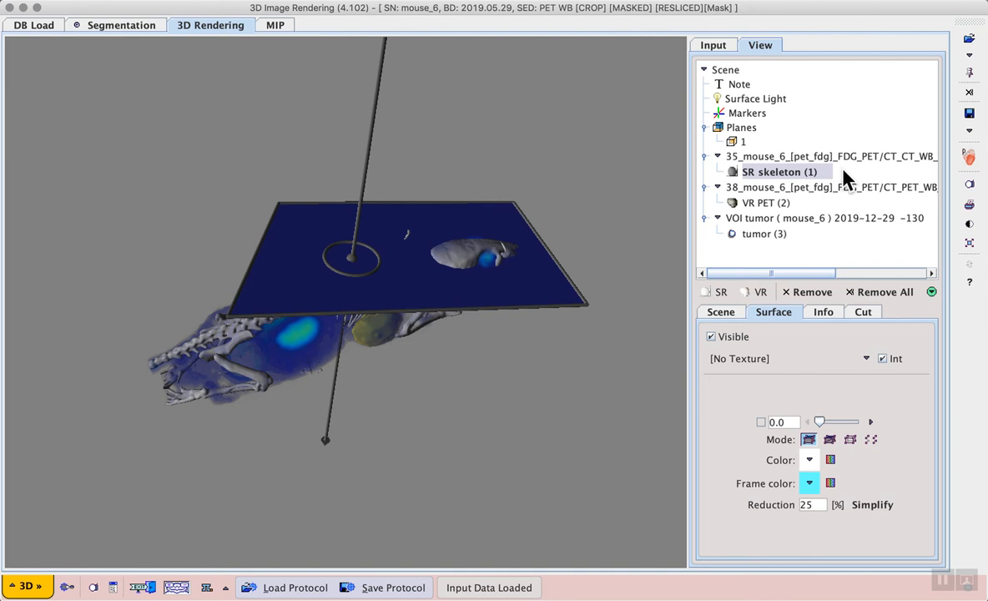
click(867, 316)
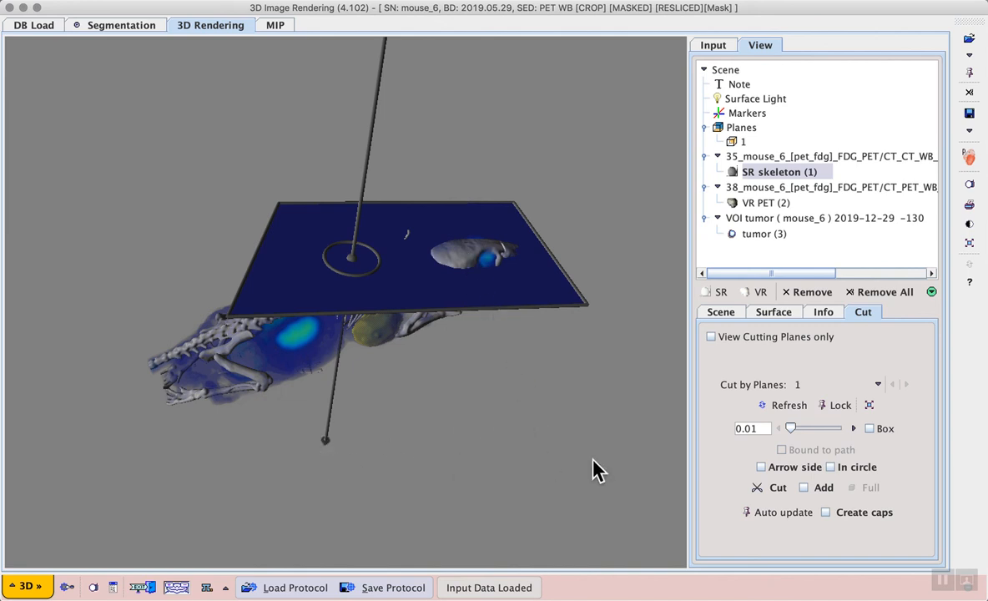
click(760, 466)
click(760, 466)
click(777, 489)
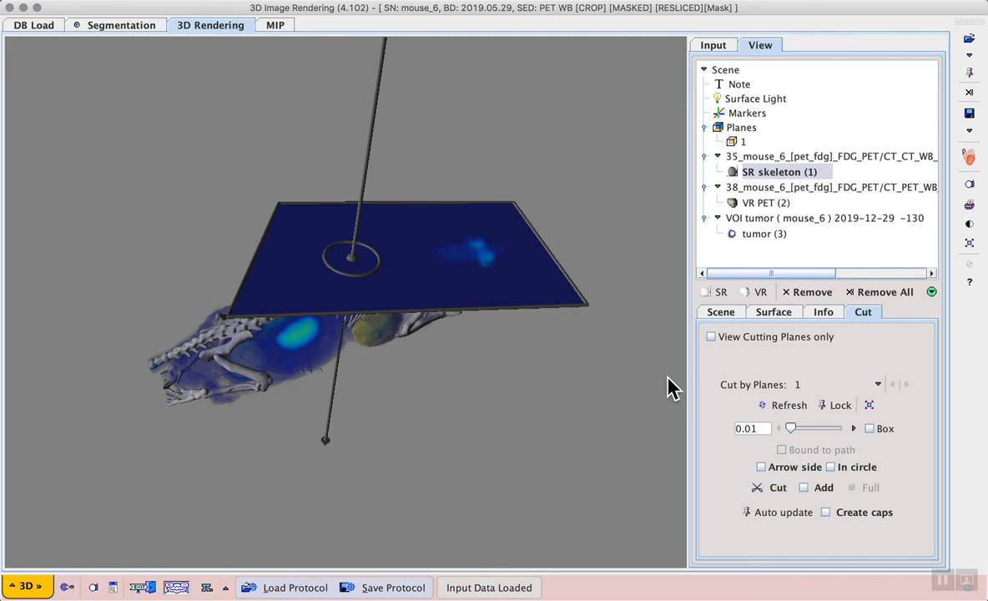
Hide the oblique cutting plane in the 3D scene to expose the opened skull.
click(741, 142)
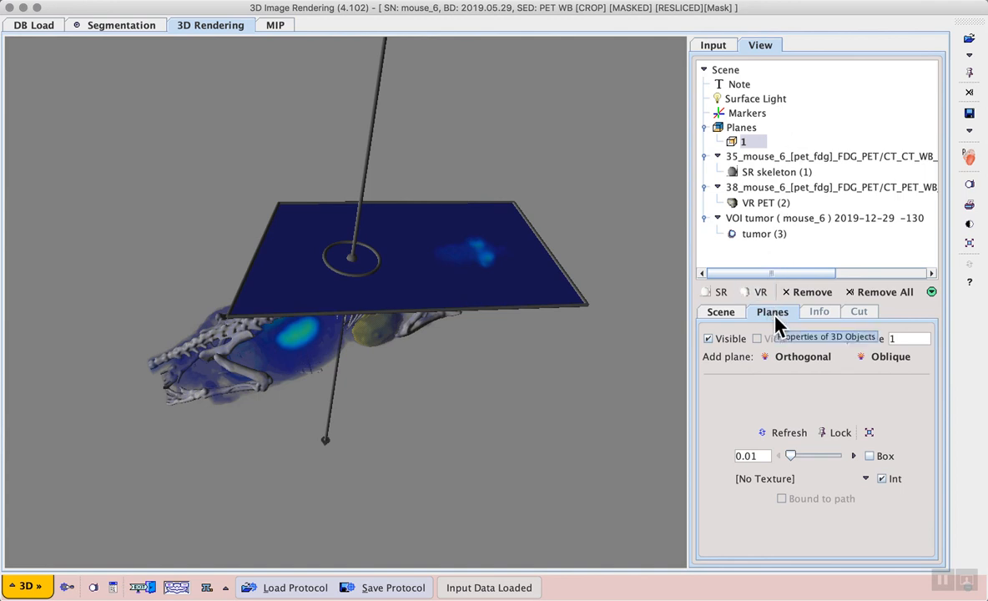
click(708, 339)
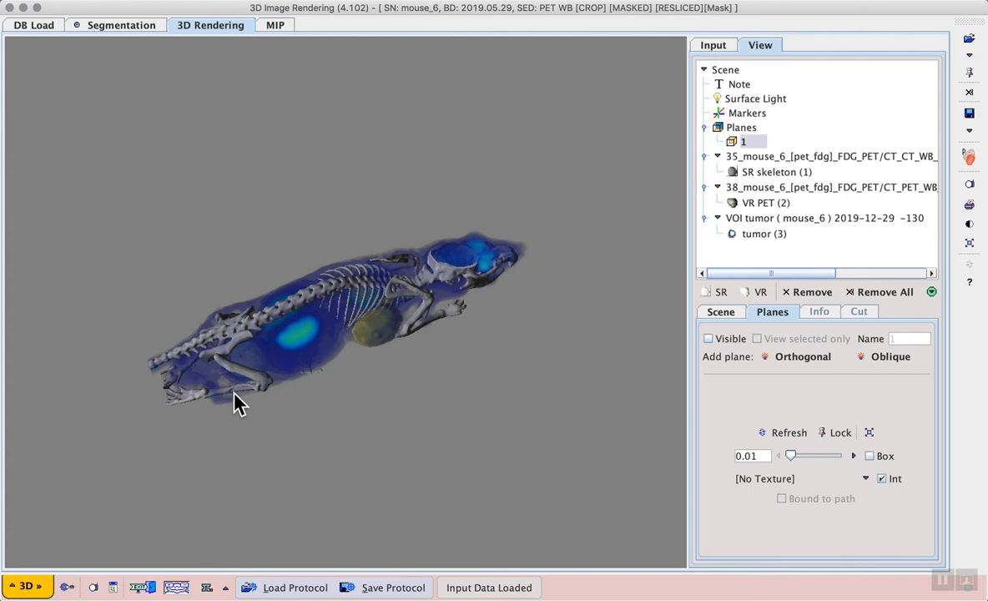
drag(229, 416, 412, 490)
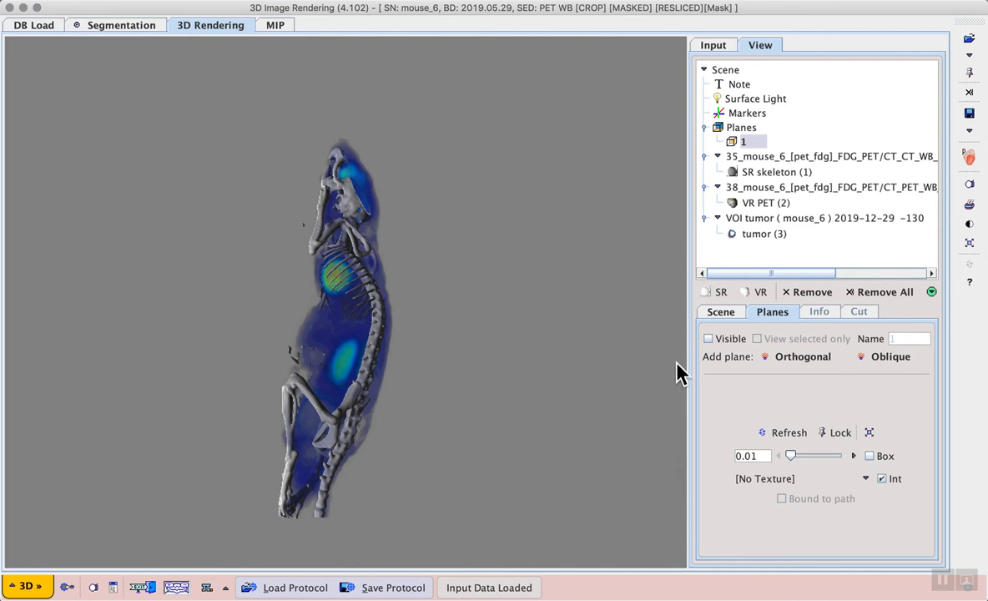
Play the automatic rotation of the fused scene with a 9-degree angle over 0 to 360, and stop it.
click(728, 311)
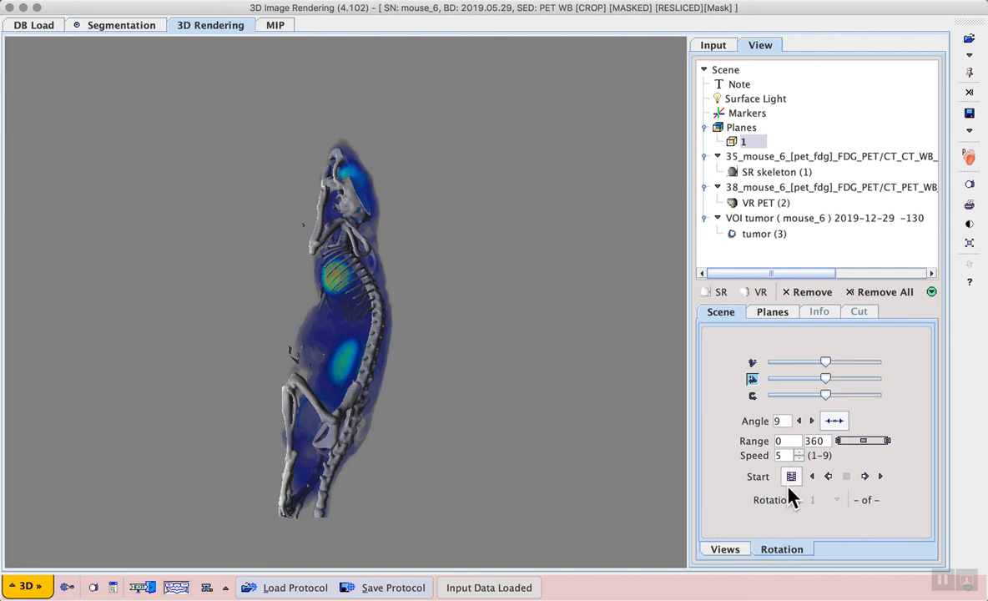
click(865, 477)
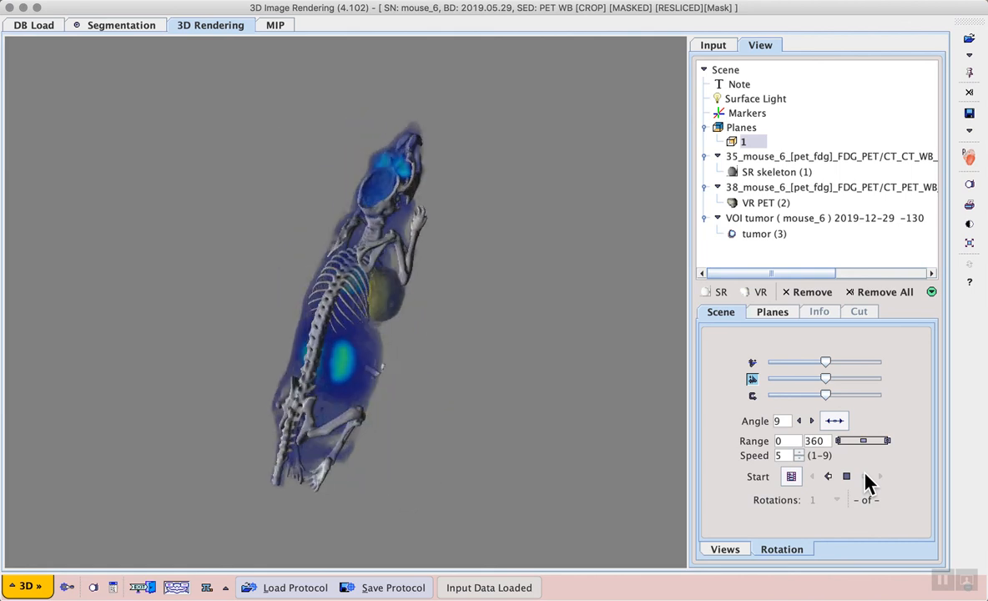
click(845, 476)
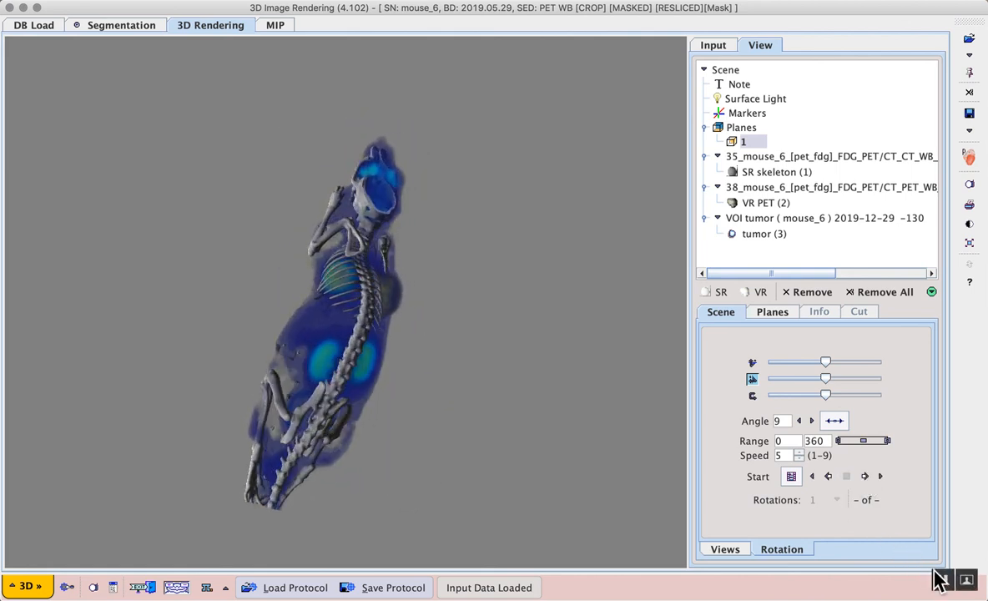